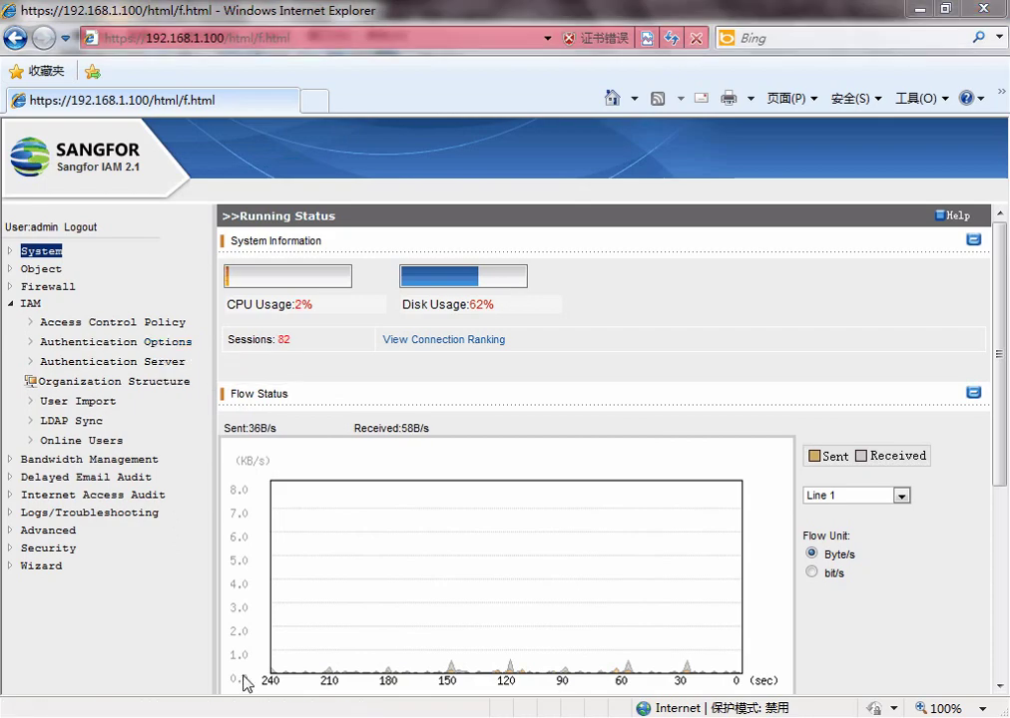
# Step: Review the two SangforTest users in Active Directory Users and Computers, then return to Sangfor IAM
pyautogui.click(435, 633)
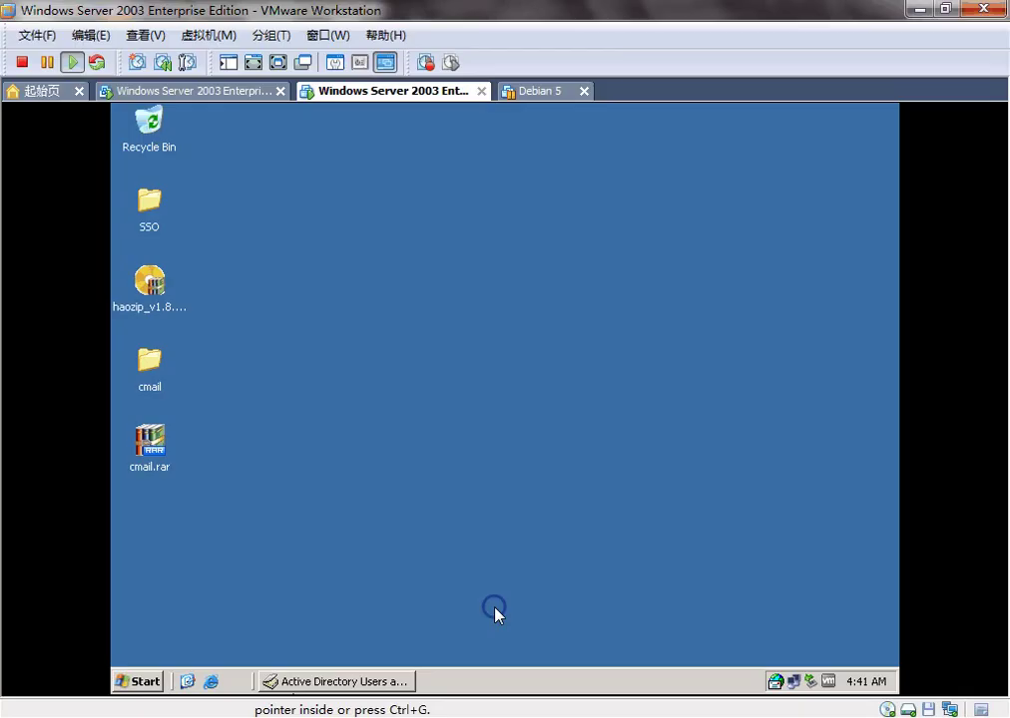
pyautogui.click(334, 682)
pyautogui.click(195, 294)
pyautogui.moveTo(394, 263); pyautogui.dragTo(299, 182)
pyautogui.click(479, 297)
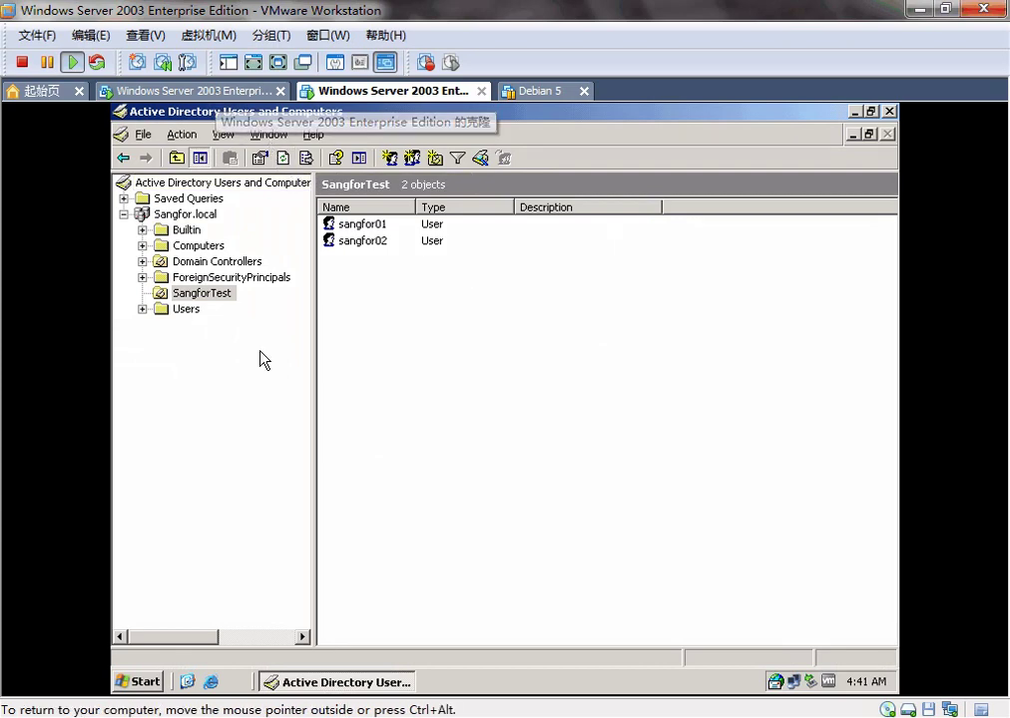
pyautogui.hotkey('alt', 'Tab')
pyautogui.click(124, 345)
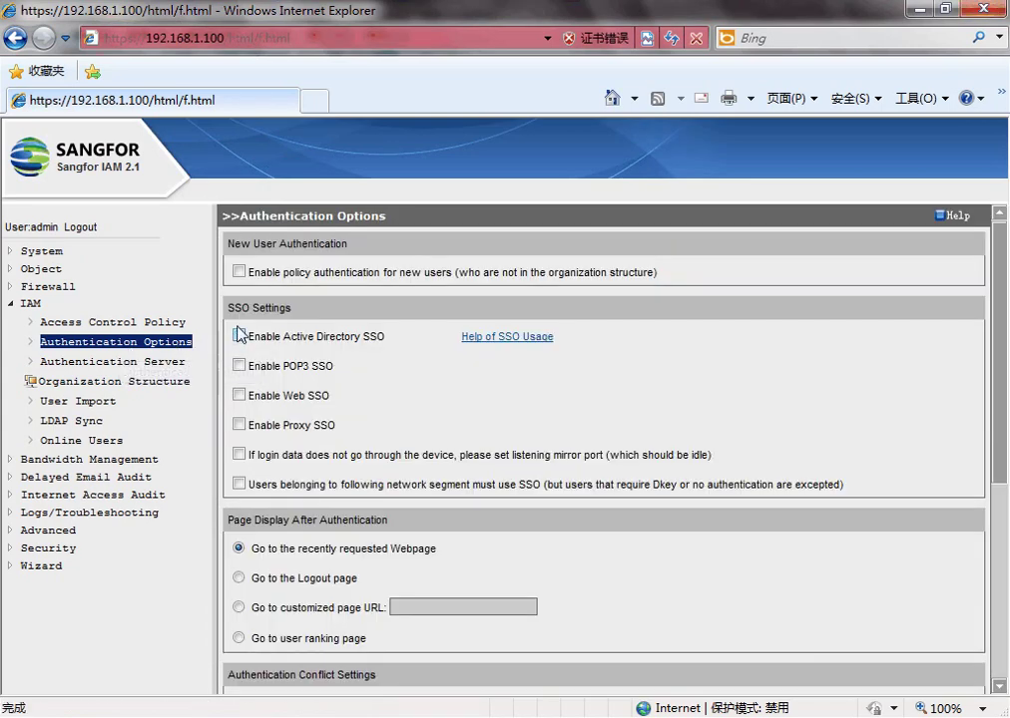
pyautogui.click(229, 316)
pyautogui.click(539, 316)
pyautogui.click(238, 336)
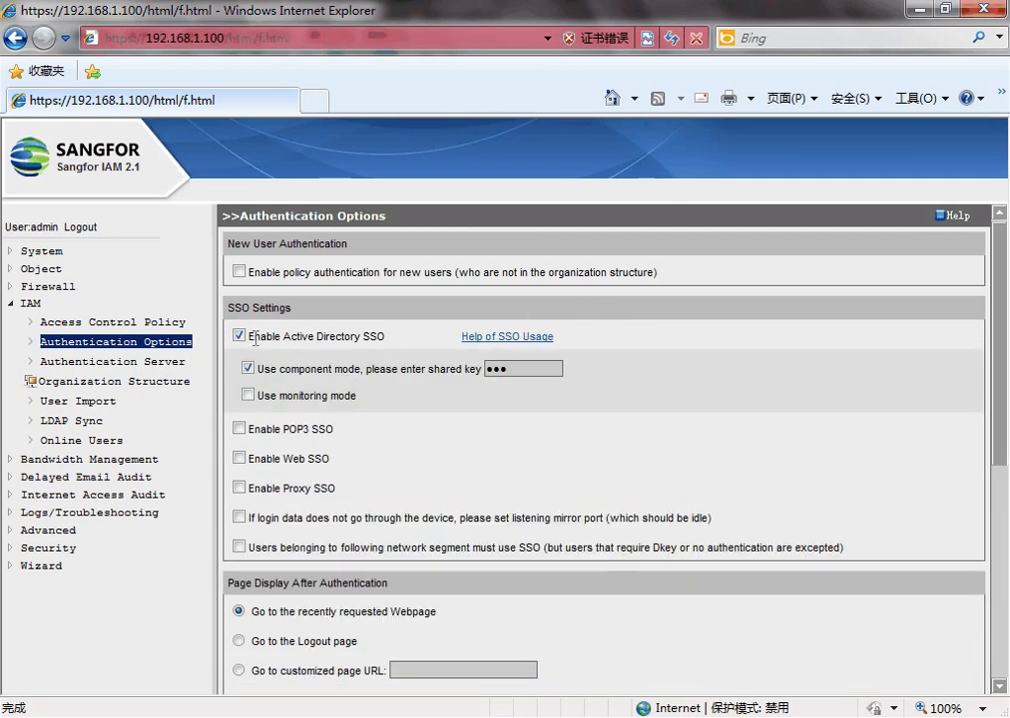
pyautogui.moveTo(256, 340); pyautogui.dragTo(382, 338)
pyautogui.click(394, 333)
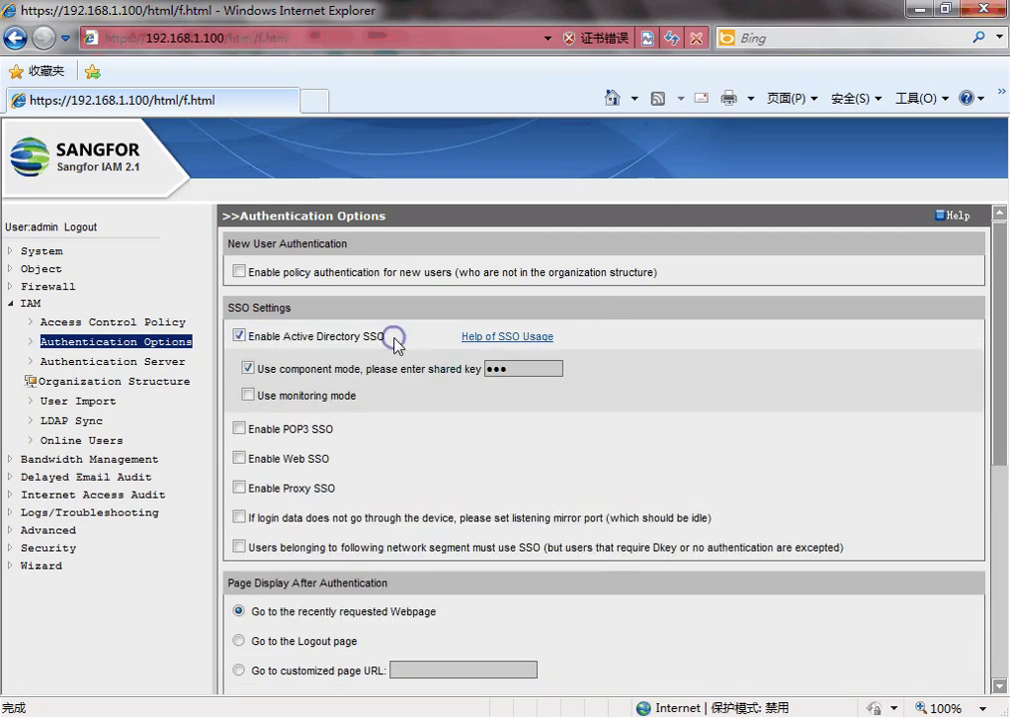
pyautogui.doubleClick(510, 372)
pyautogui.write('1234')
pyautogui.scroll(-3, 569, 389)
pyautogui.scroll(-5, 519, 549)
pyautogui.click(595, 656)
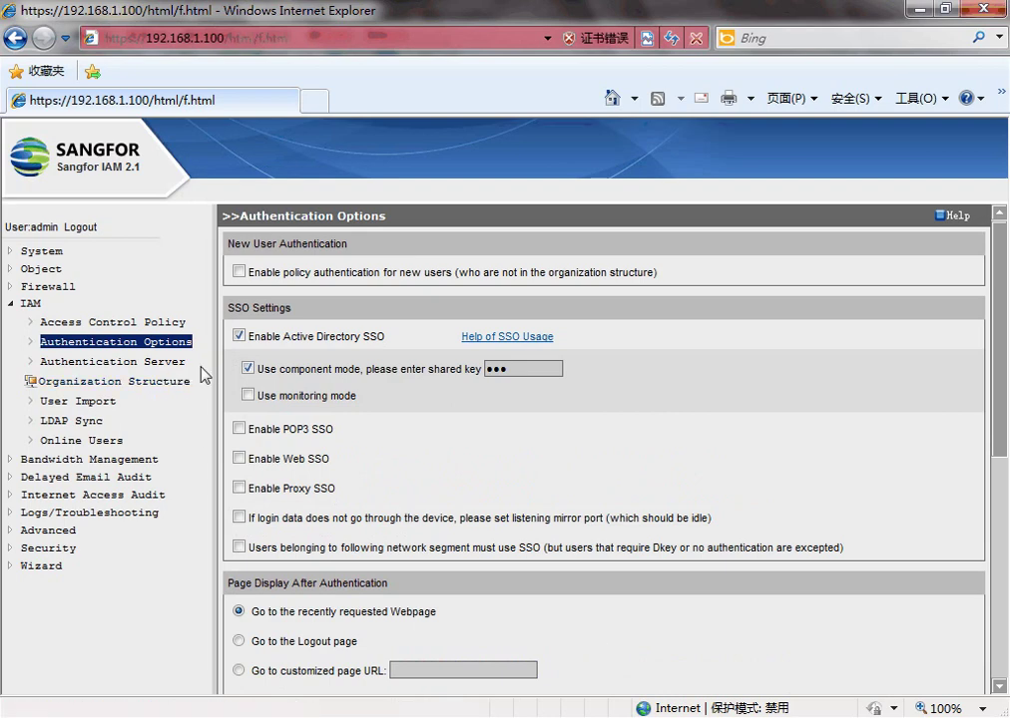
pyautogui.moveTo(289, 699)
pyautogui.click(548, 623)
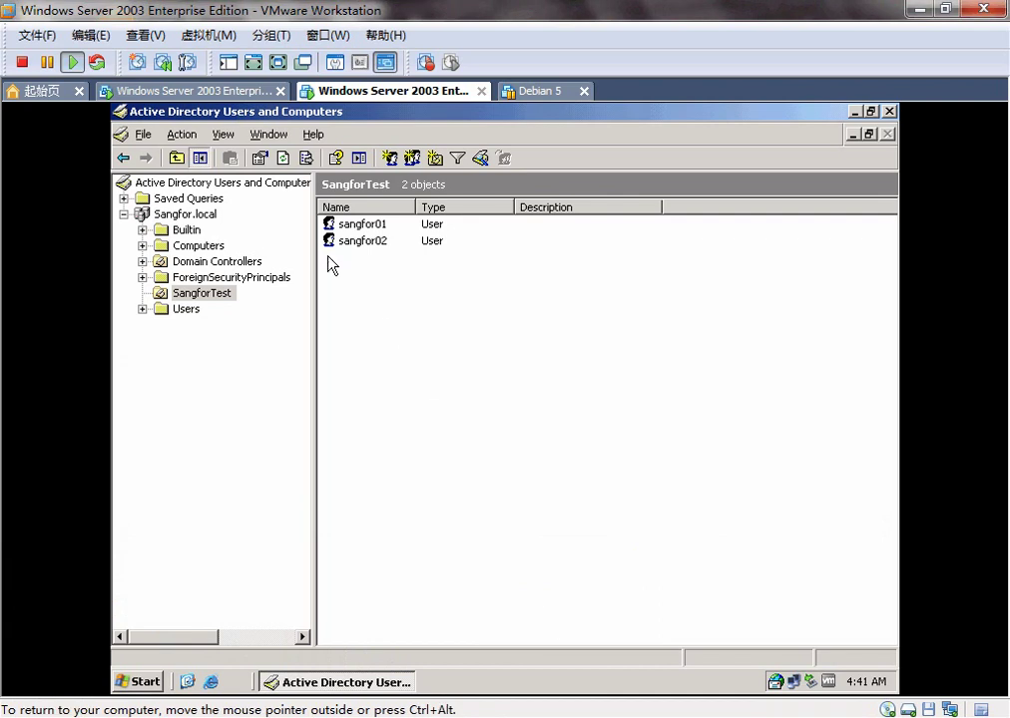
pyautogui.moveTo(343, 270); pyautogui.dragTo(409, 218)
pyautogui.click(419, 275)
pyautogui.click(380, 228)
pyautogui.click(377, 241)
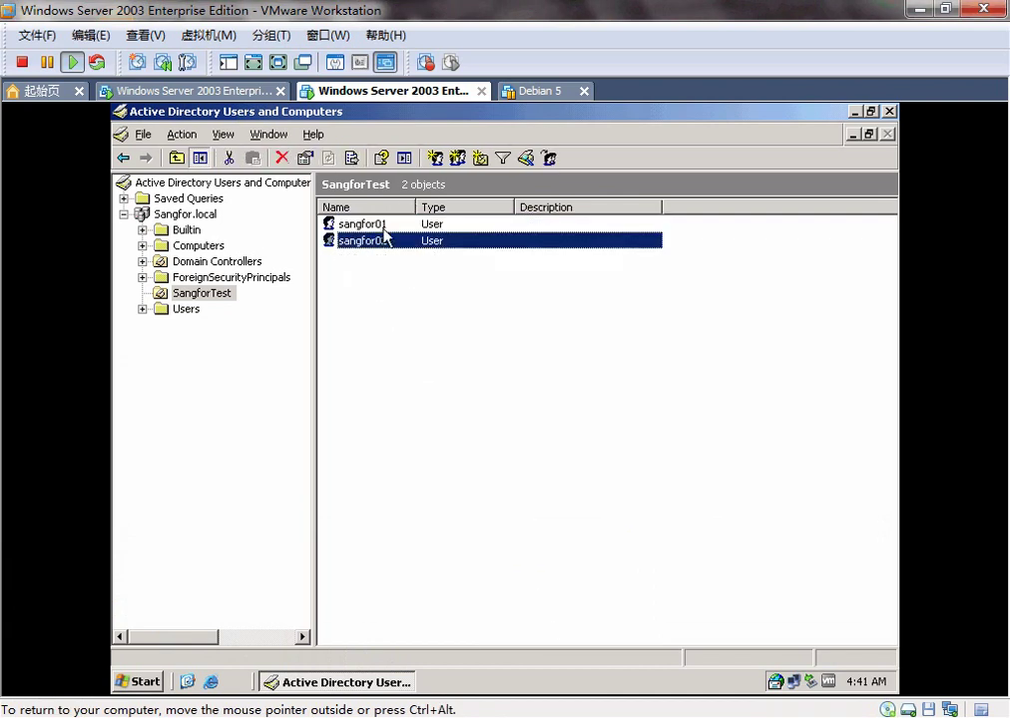
pyautogui.click(385, 227)
pyautogui.click(363, 241)
pyautogui.click(350, 228)
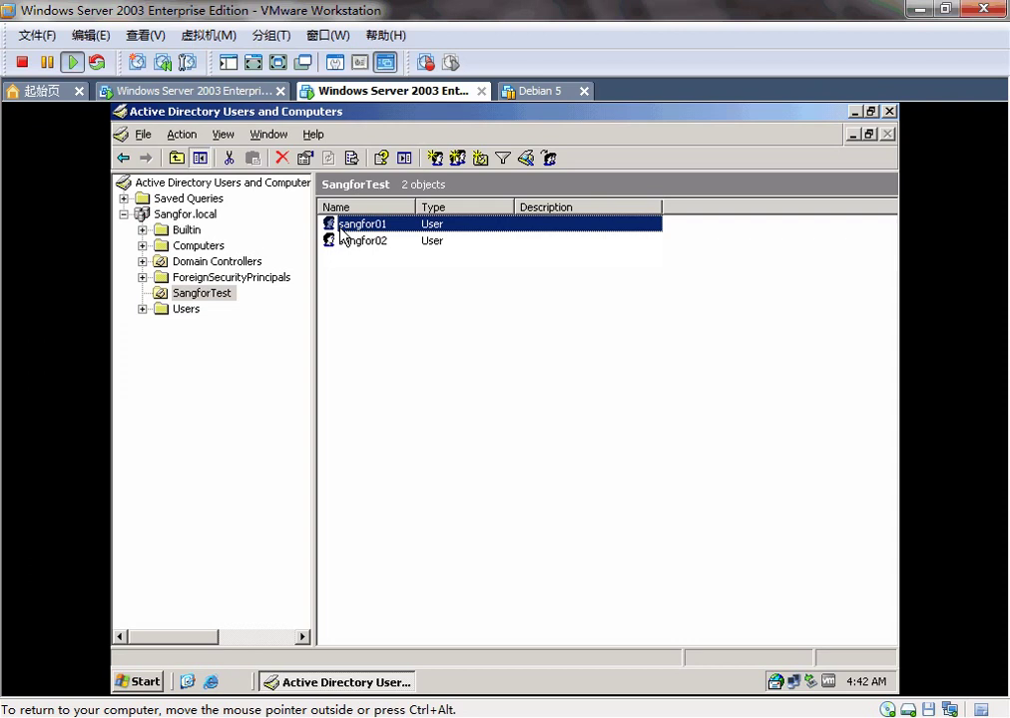
pyautogui.click(379, 244)
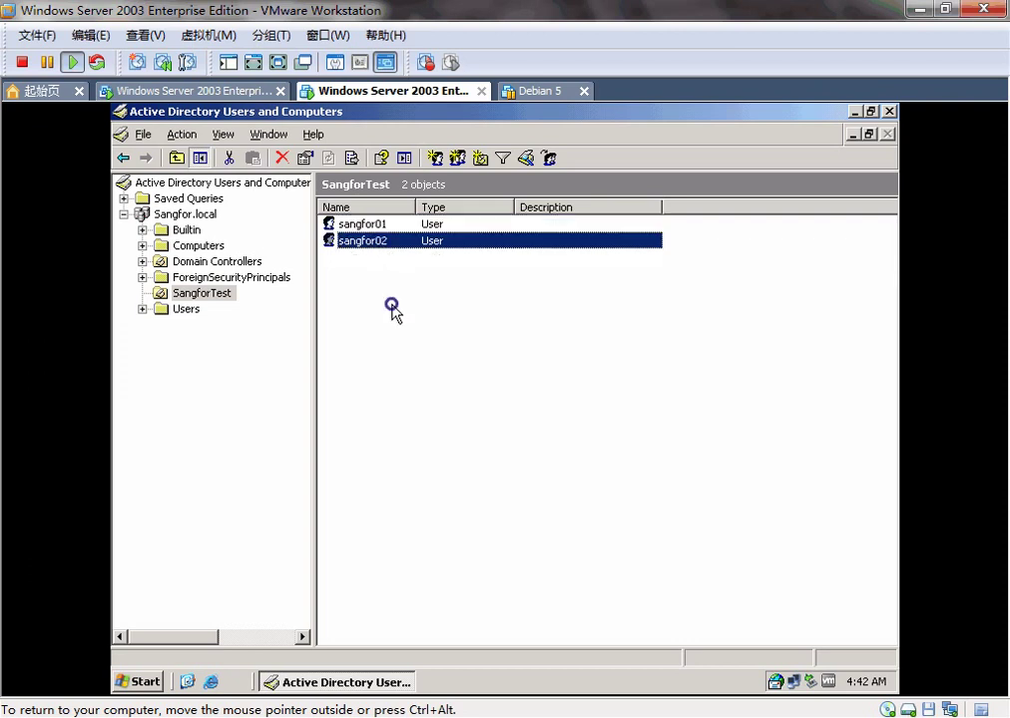
pyautogui.hotkey('ctrl', 'alt')
pyautogui.hotkey('alt', 'Tab')
# Step: Start a new user in Organization Structure and enter the first SangforTest account's login name
pyautogui.click(153, 388)
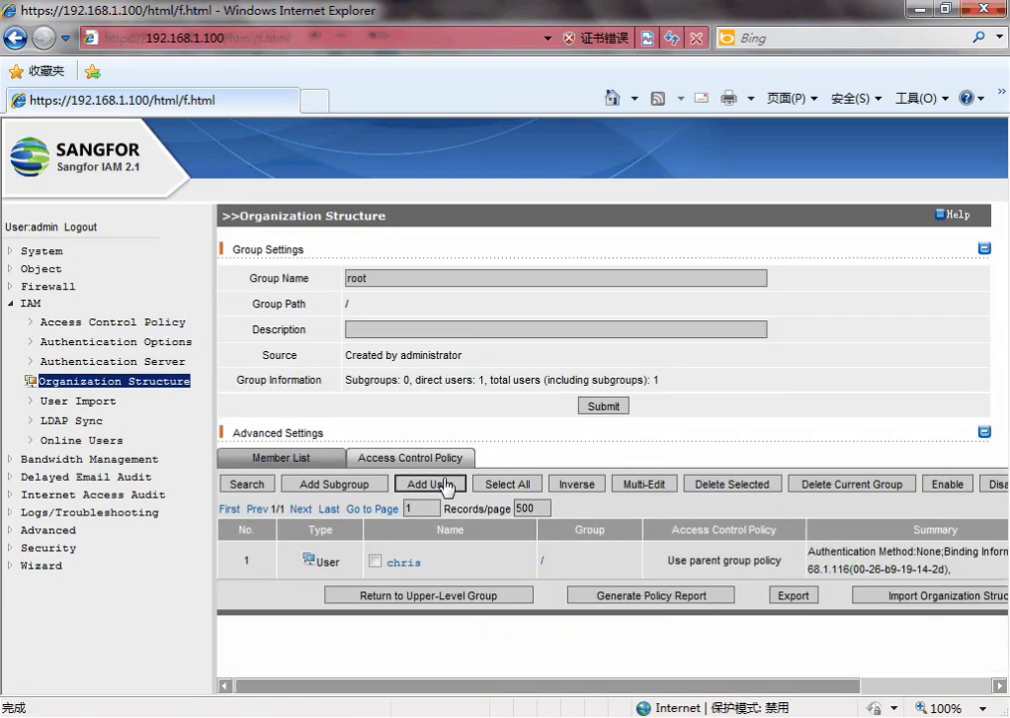
pyautogui.click(446, 486)
pyautogui.click(444, 312)
pyautogui.write('sangfor01')
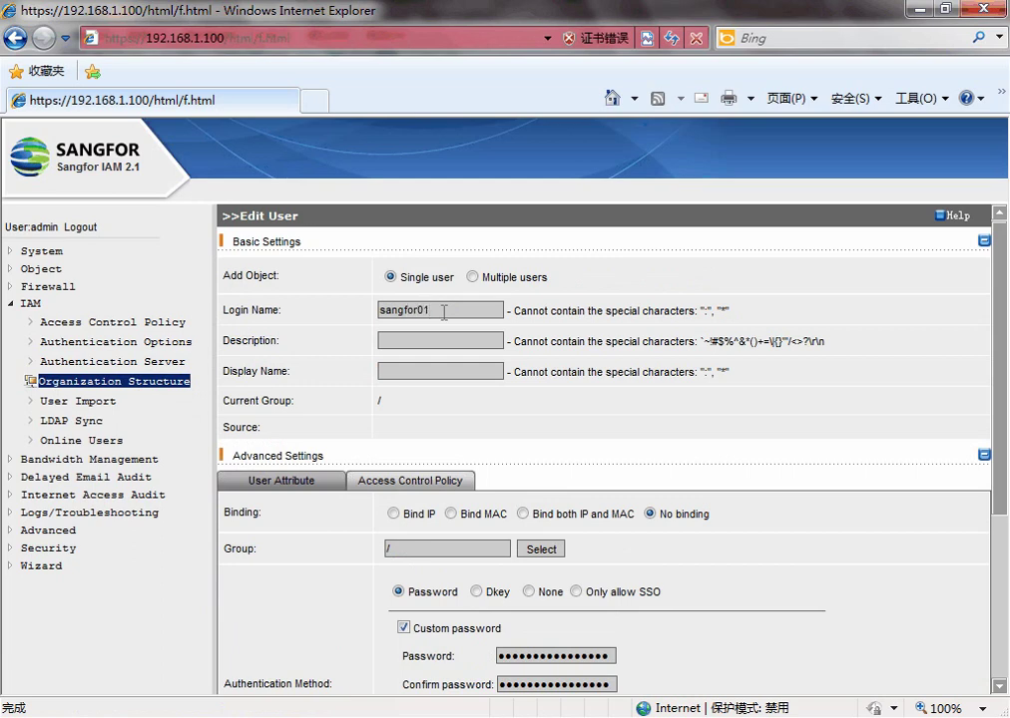
pyautogui.scroll(-3, 442, 310)
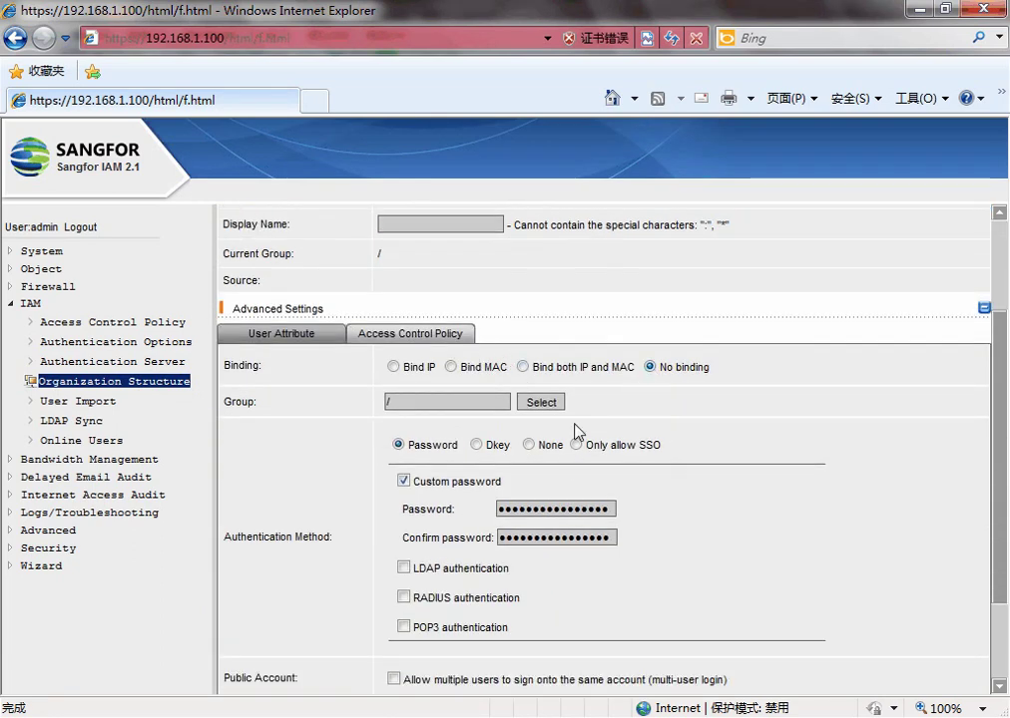
# Step: Replace the custom password with LDAP authentication and save the new user
pyautogui.click(403, 482)
pyautogui.click(406, 569)
pyautogui.moveTo(413, 568); pyautogui.dragTo(511, 568)
pyautogui.click(520, 571)
pyautogui.click(429, 570)
pyautogui.click(511, 569)
pyautogui.scroll(-3, 539, 569)
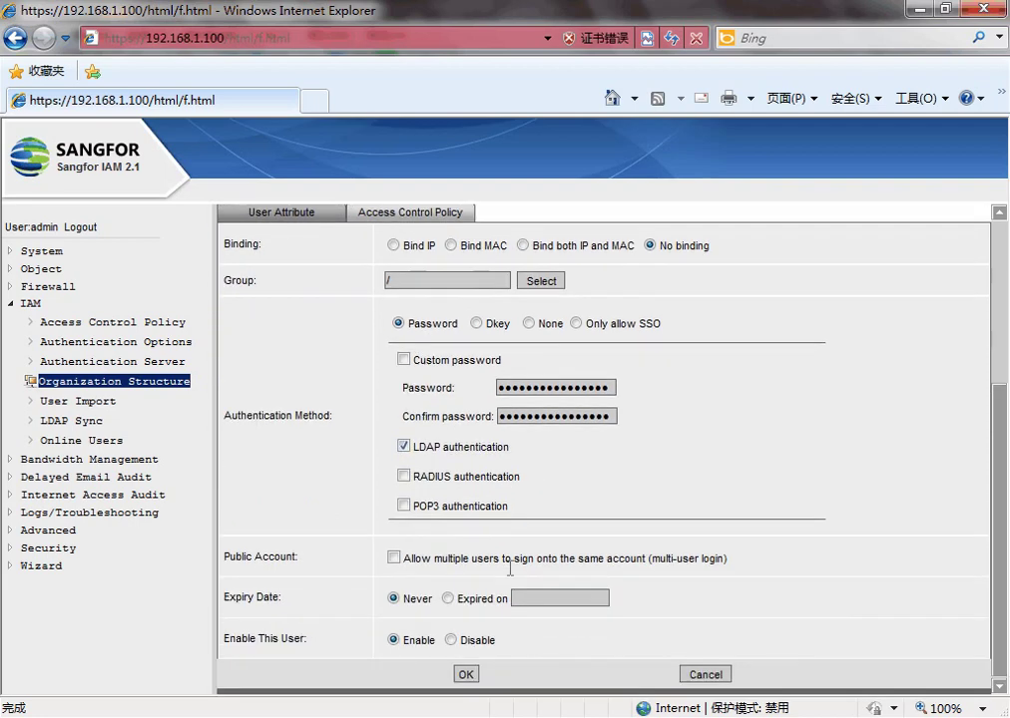
pyautogui.click(466, 676)
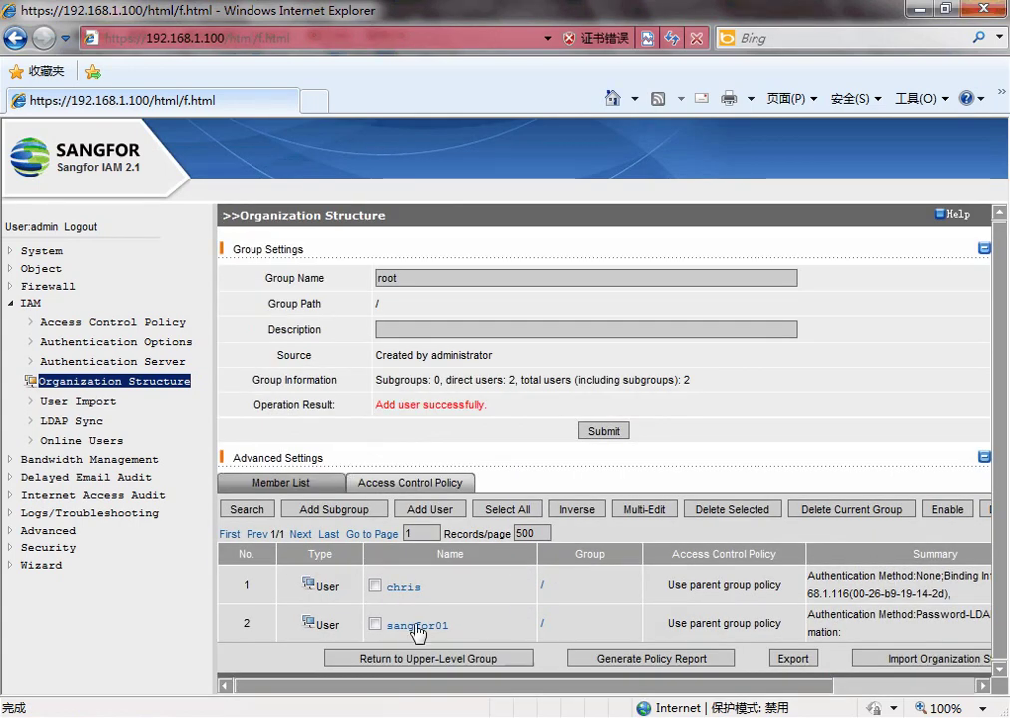
# Step: Add a new authentication server with IP address 192.168.1.115
pyautogui.click(165, 363)
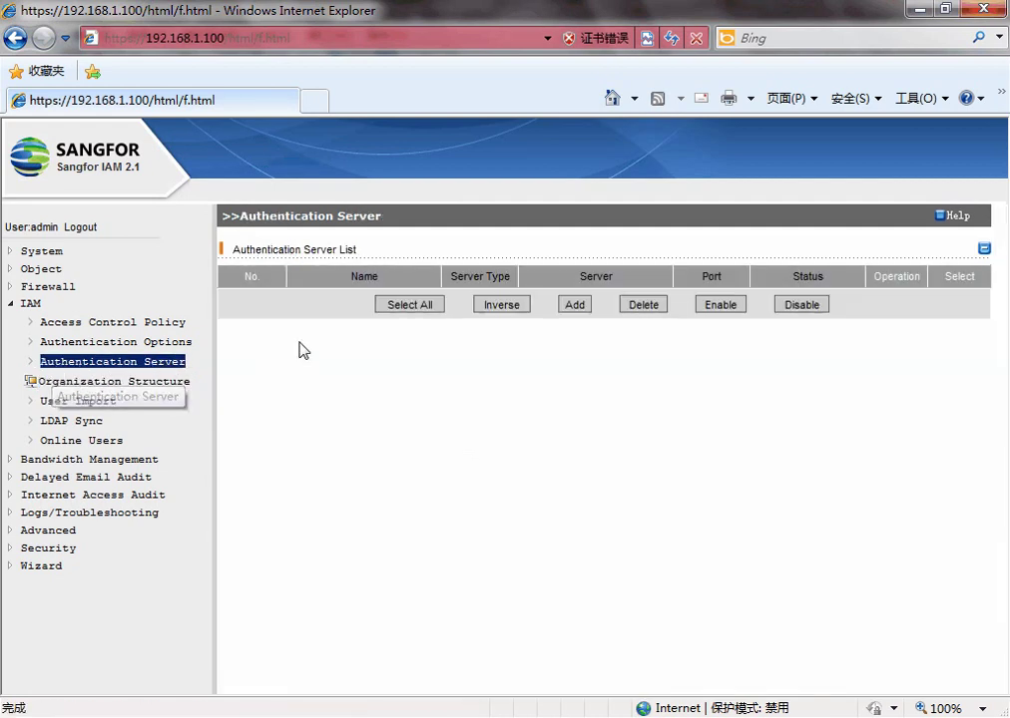
pyautogui.click(575, 306)
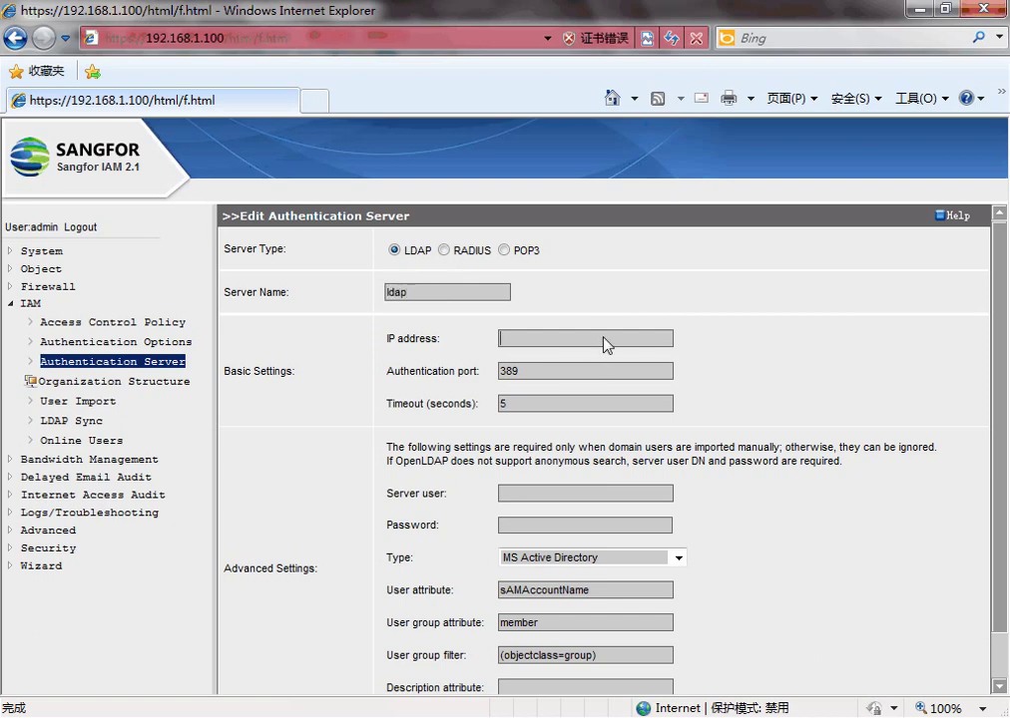
pyautogui.write('192.168.1.115')
pyautogui.scroll(-1, 604, 344)
# Step: Set the server user to Administrator with the domain suffix and save the LDAP server
pyautogui.click(570, 437)
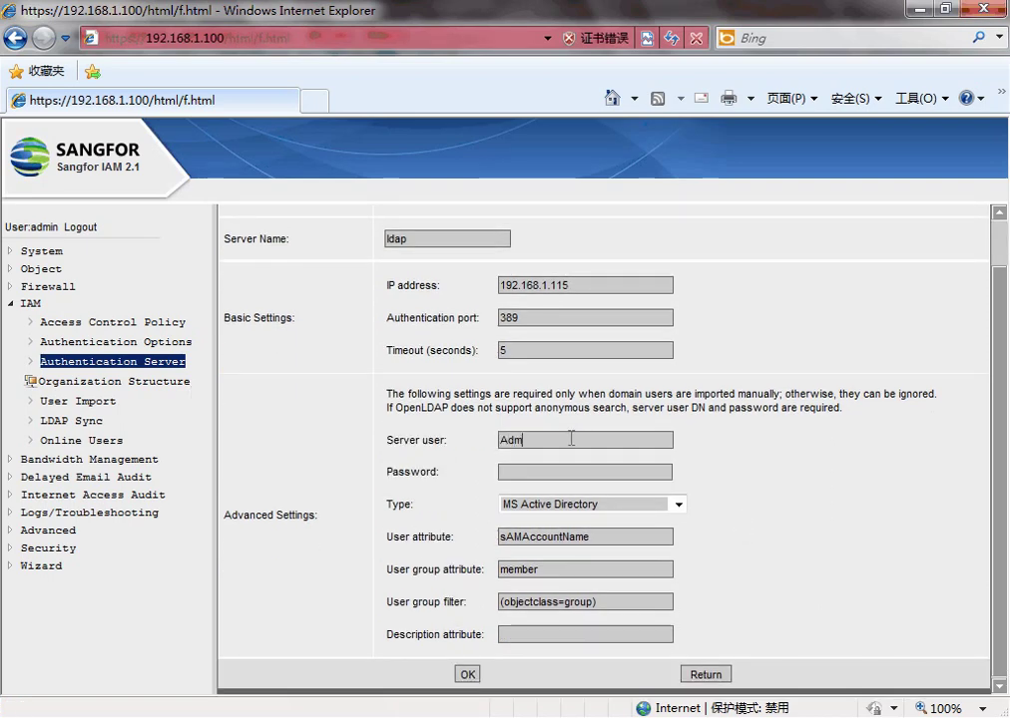
pyautogui.write('Administrator@Sangfor.local')
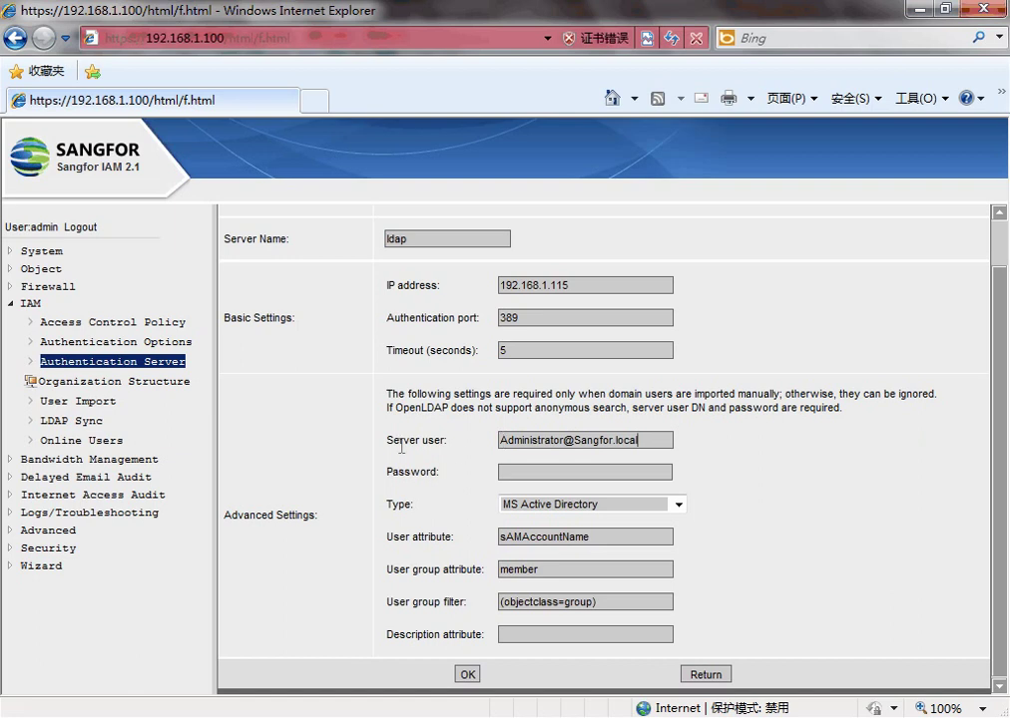
pyautogui.moveTo(392, 445); pyautogui.dragTo(444, 445)
pyautogui.click(503, 449)
pyautogui.hotkey('ctrl', 'a')
pyautogui.click(502, 443)
pyautogui.moveTo(564, 445); pyautogui.dragTo(651, 442)
pyautogui.click(655, 442)
pyautogui.click(470, 671)
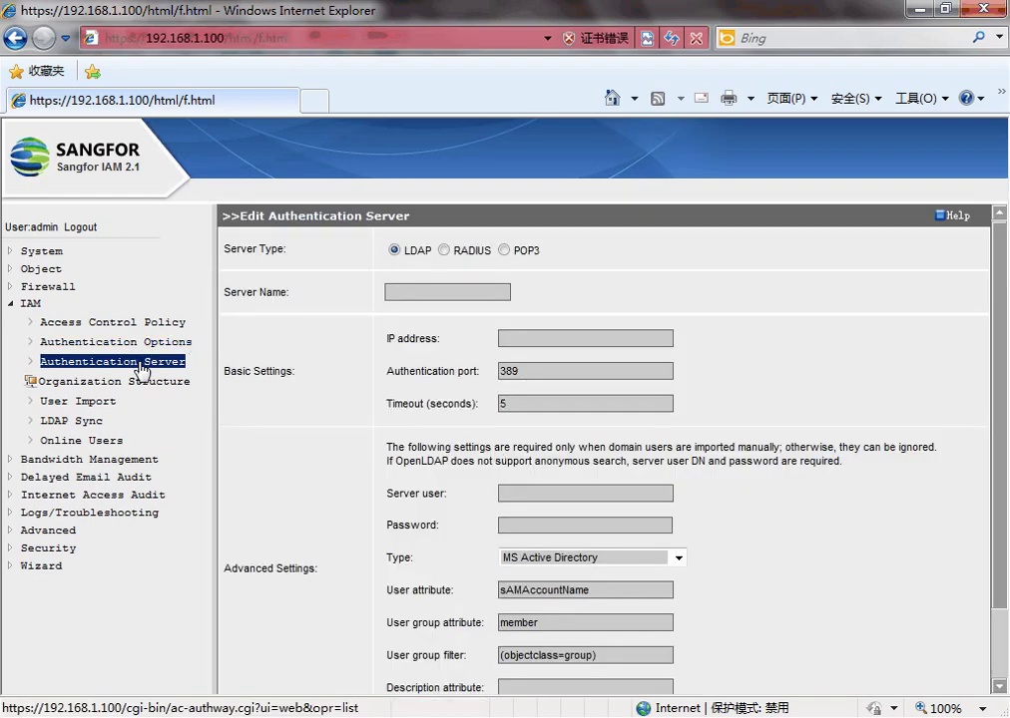
# Step: Browse the LDAP Sync OU tree, then return to the Authentication Server list showing ldap at 192.168.1.115
pyautogui.click(142, 363)
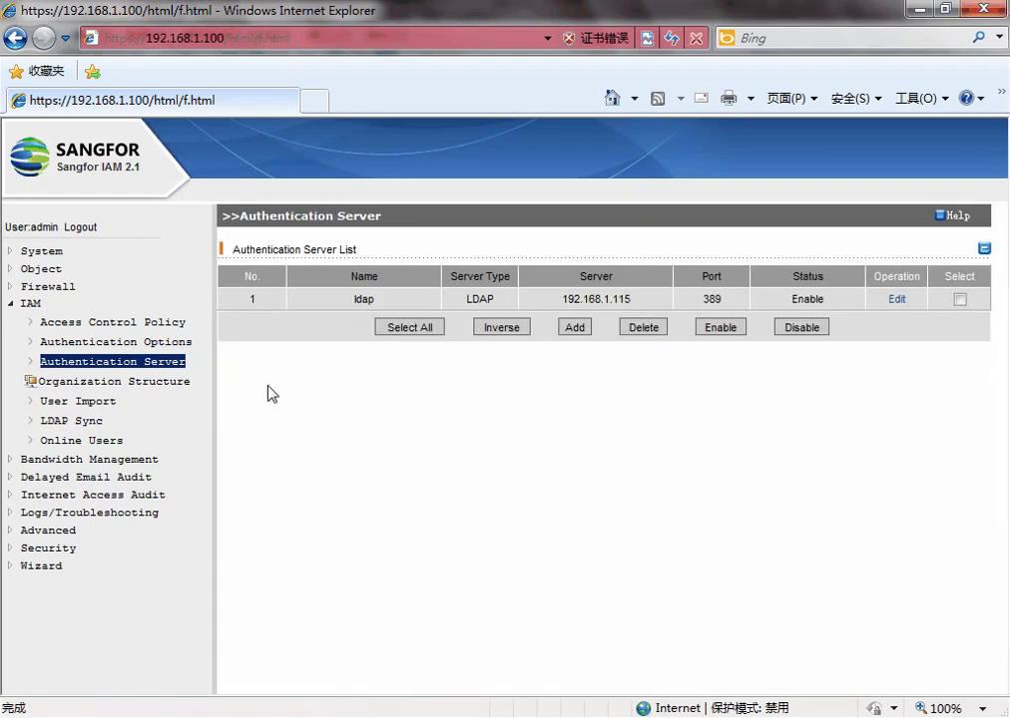
pyautogui.click(86, 421)
pyautogui.click(530, 391)
pyautogui.scroll(-3, 856, 551)
pyautogui.click(849, 461)
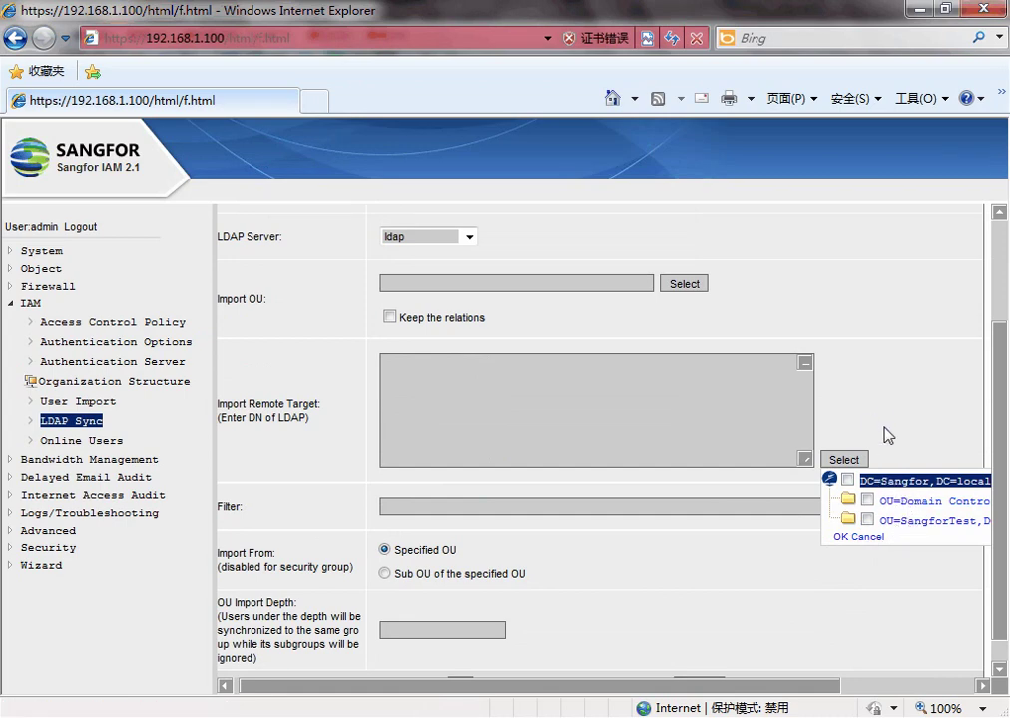
pyautogui.click(104, 384)
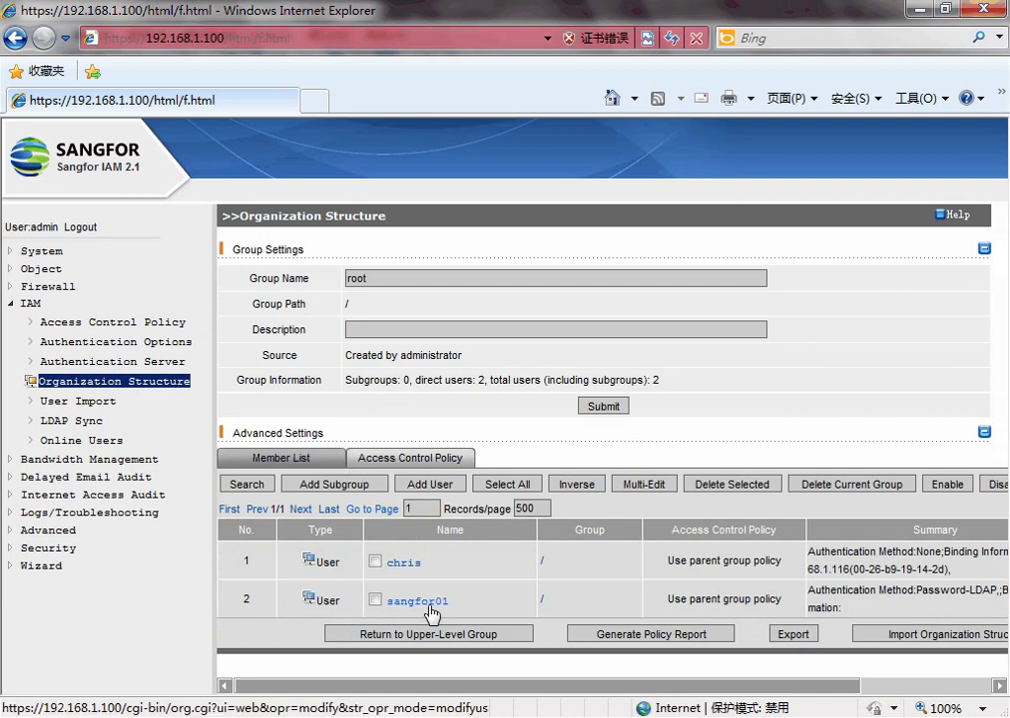
pyautogui.click(111, 361)
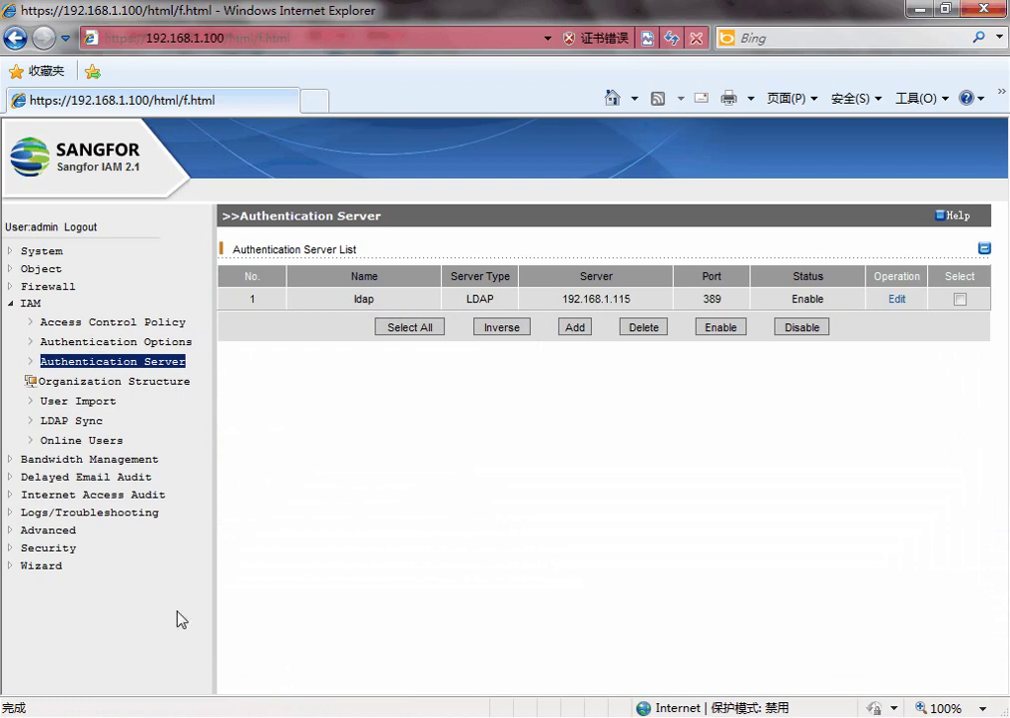
# Step: Review the Authentication Options page, then switch to the second Windows Server 2003 virtual machine
pyautogui.click(156, 343)
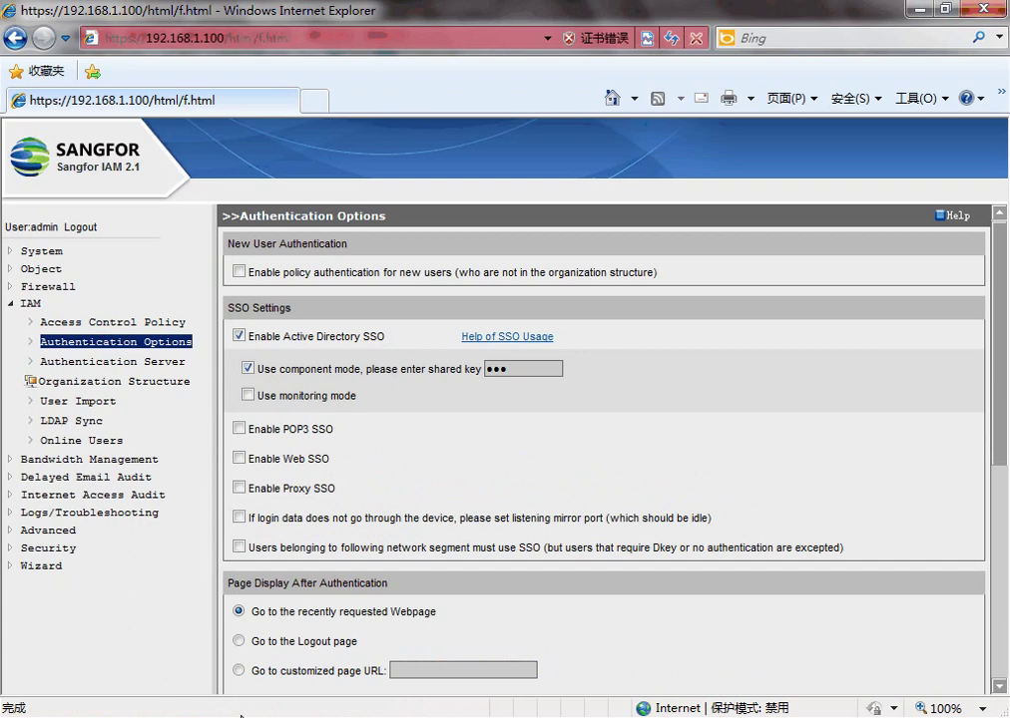
pyautogui.moveTo(241, 716)
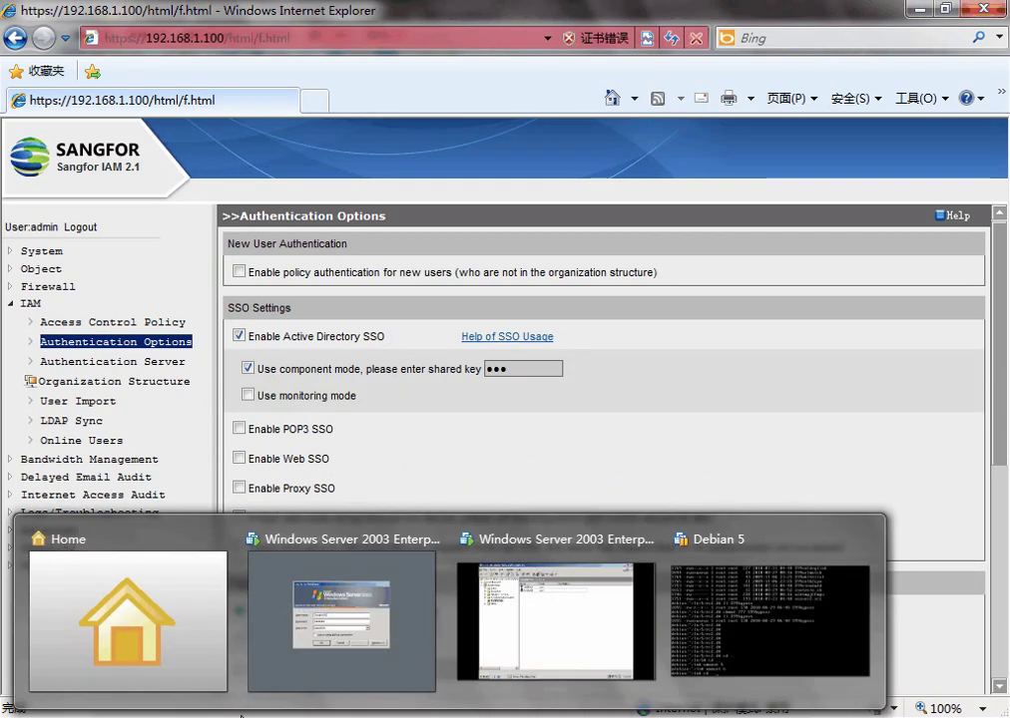
pyautogui.click(539, 651)
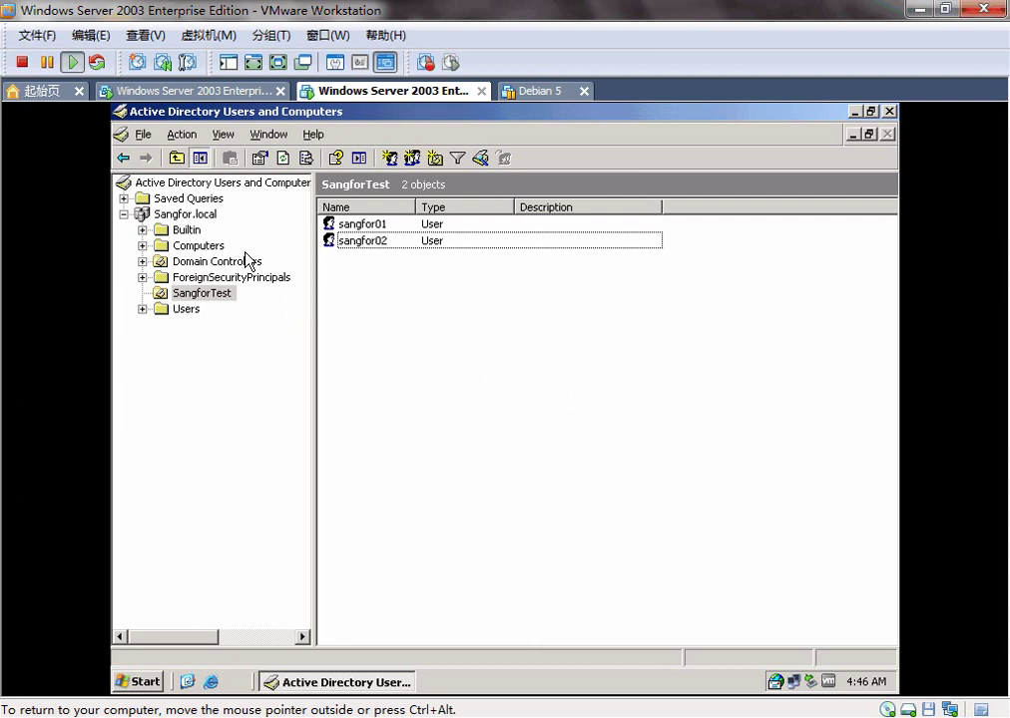
# Step: Open the desktop SSO folder and inspect logon_release.exe and logff_release.exe
pyautogui.click(855, 111)
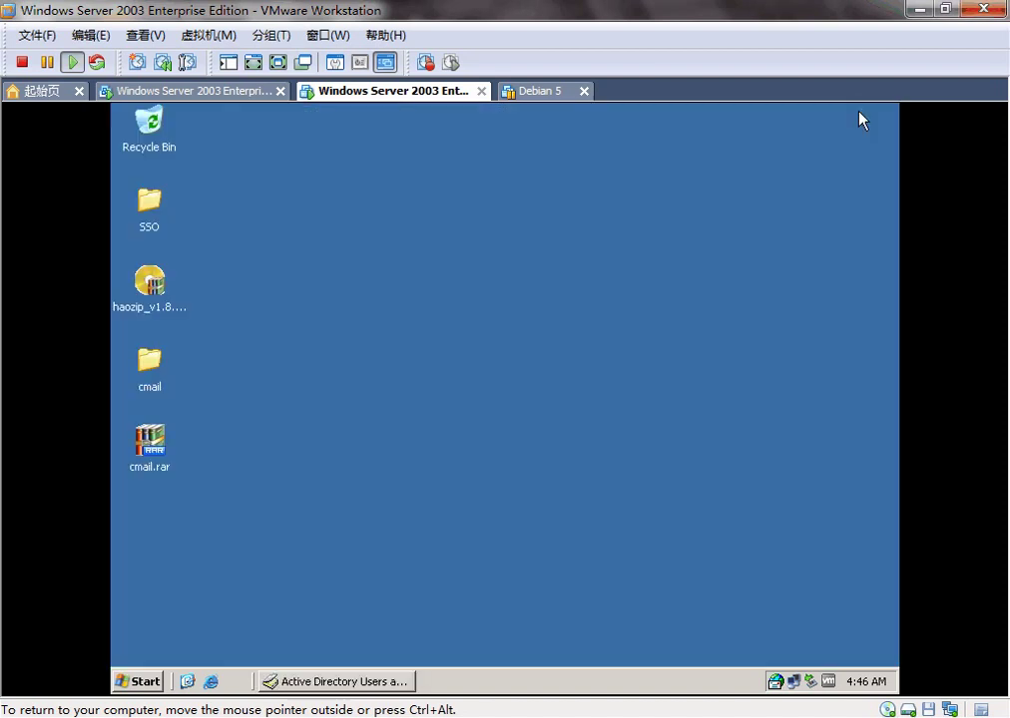
pyautogui.doubleClick(160, 221)
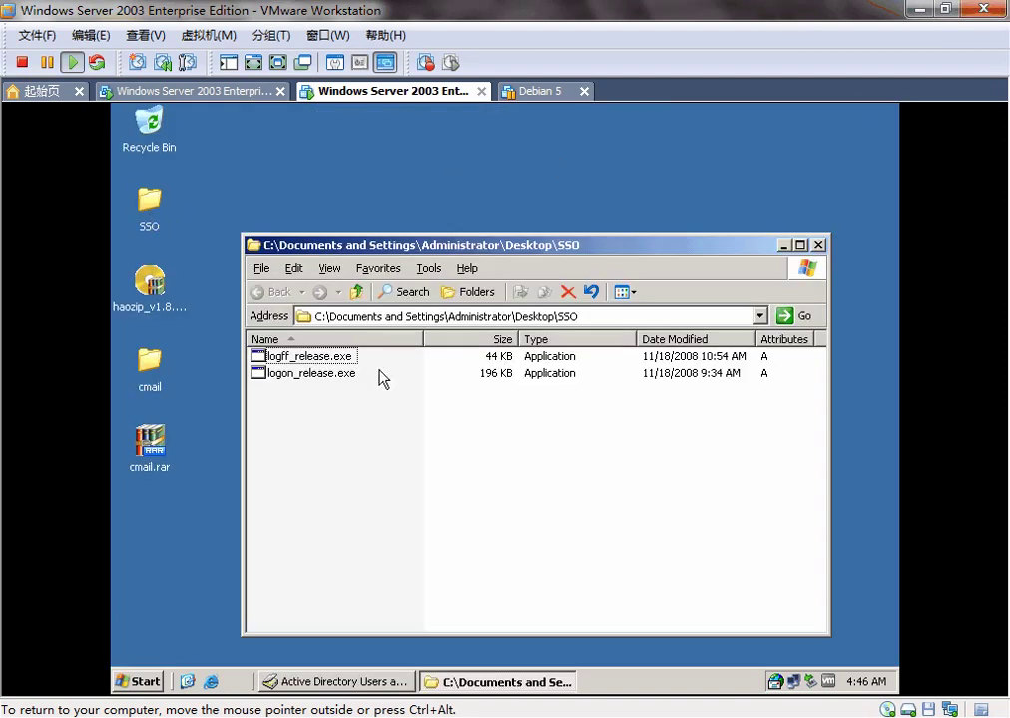
pyautogui.moveTo(382, 376); pyautogui.dragTo(309, 361)
pyautogui.click(360, 388)
pyautogui.click(351, 378)
pyautogui.click(349, 356)
pyautogui.keyDown('ctrl'); pyautogui.click(274, 379); pyautogui.keyUp('ctrl')
pyautogui.moveTo(380, 388); pyautogui.dragTo(254, 342)
pyautogui.click(436, 389)
# Step: Edit the Default Domain Policy from the Sangfor.local domain's Group Policy properties
pyautogui.click(349, 682)
pyautogui.rightClick(187, 213)
pyautogui.click(270, 422)
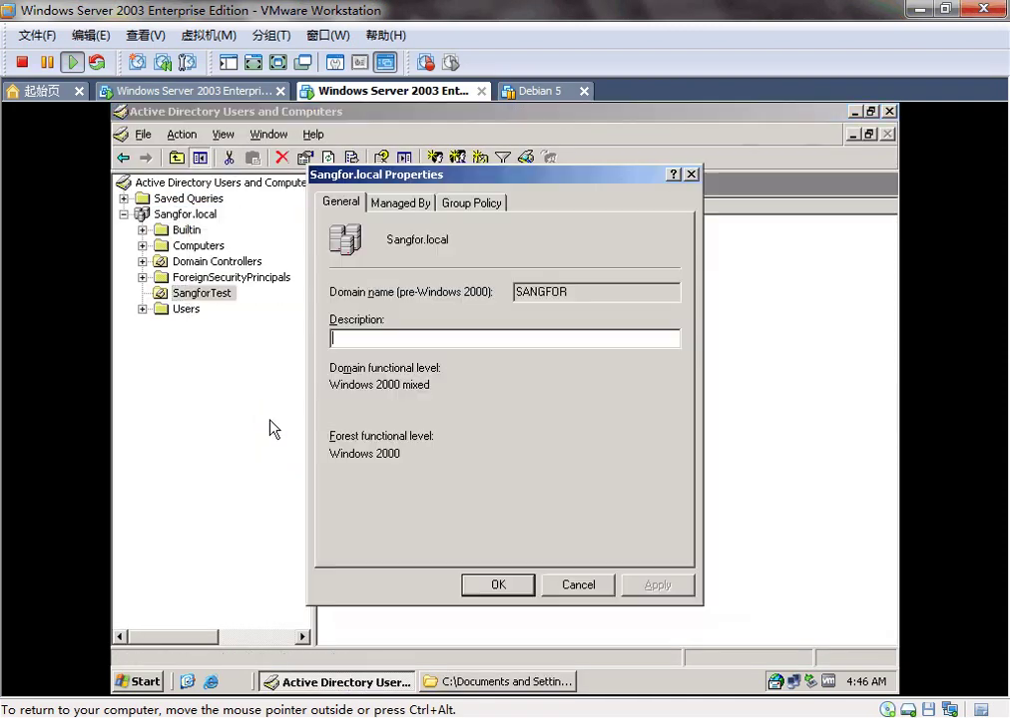
pyautogui.click(473, 203)
pyautogui.click(439, 341)
pyautogui.click(548, 479)
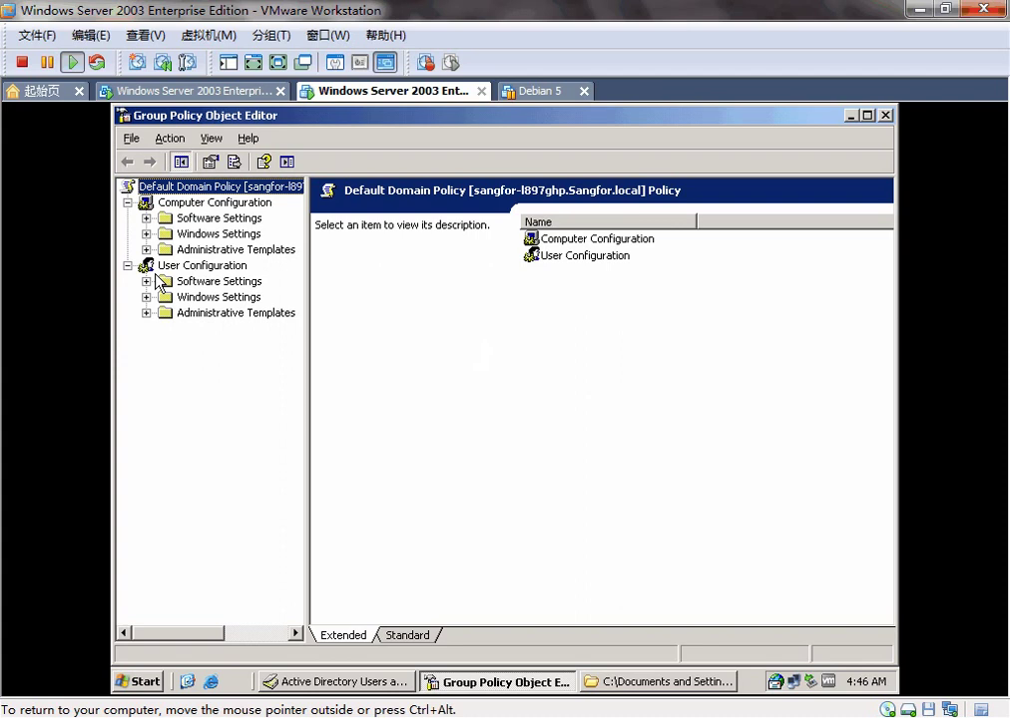
# Step: Open the Logon script properties under User Configuration > Windows Settings > Scripts
pyautogui.click(146, 297)
pyautogui.click(221, 329)
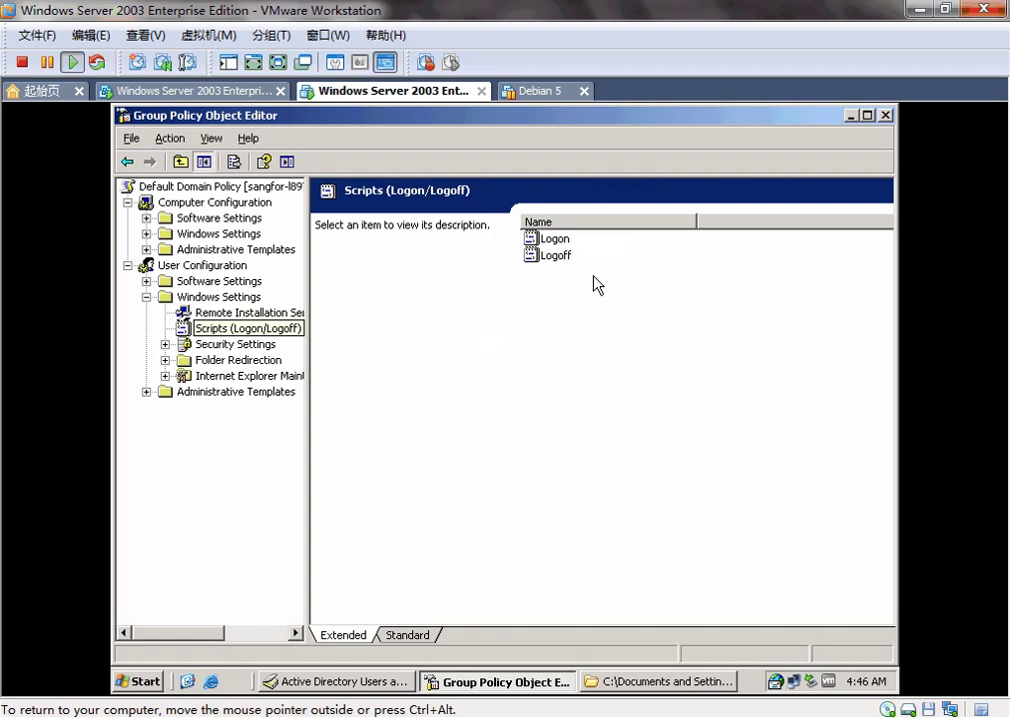
pyautogui.doubleClick(557, 241)
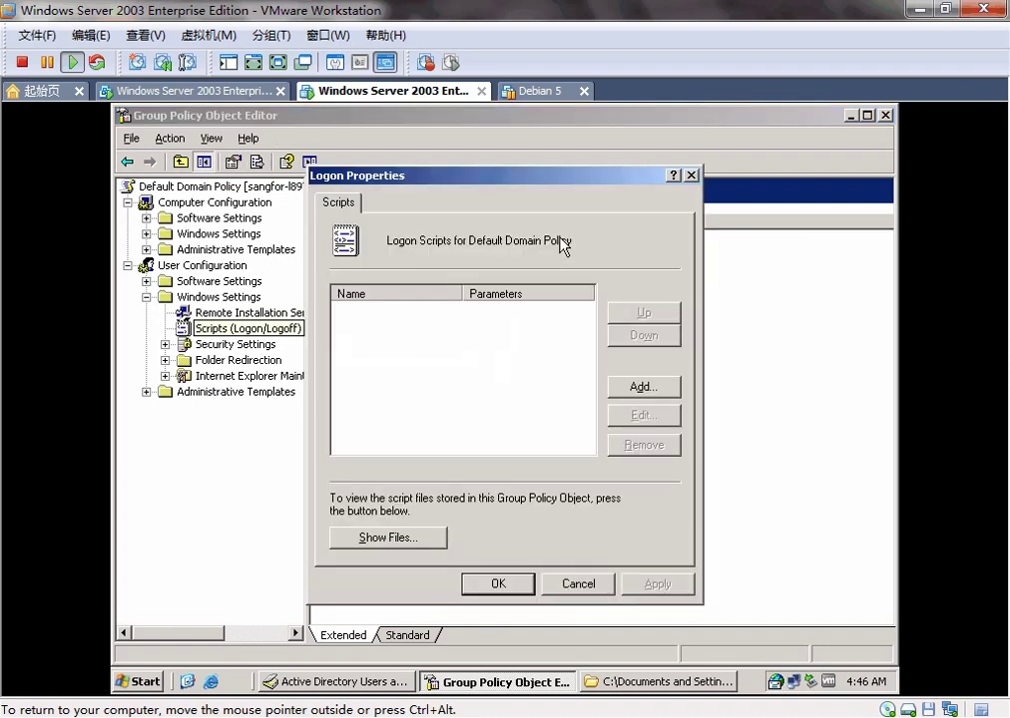
# Step: Copy logon_release.exe from the SSO folder into the policy's Logon scripts folder
pyautogui.click(403, 541)
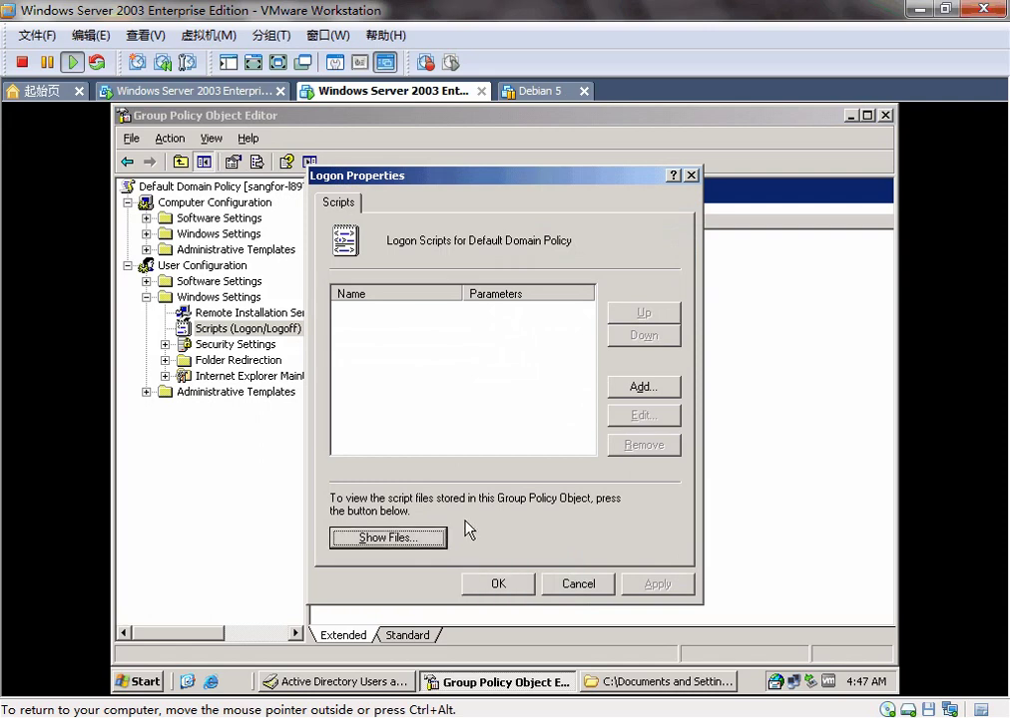
pyautogui.click(617, 685)
pyautogui.rightClick(340, 373)
pyautogui.click(367, 531)
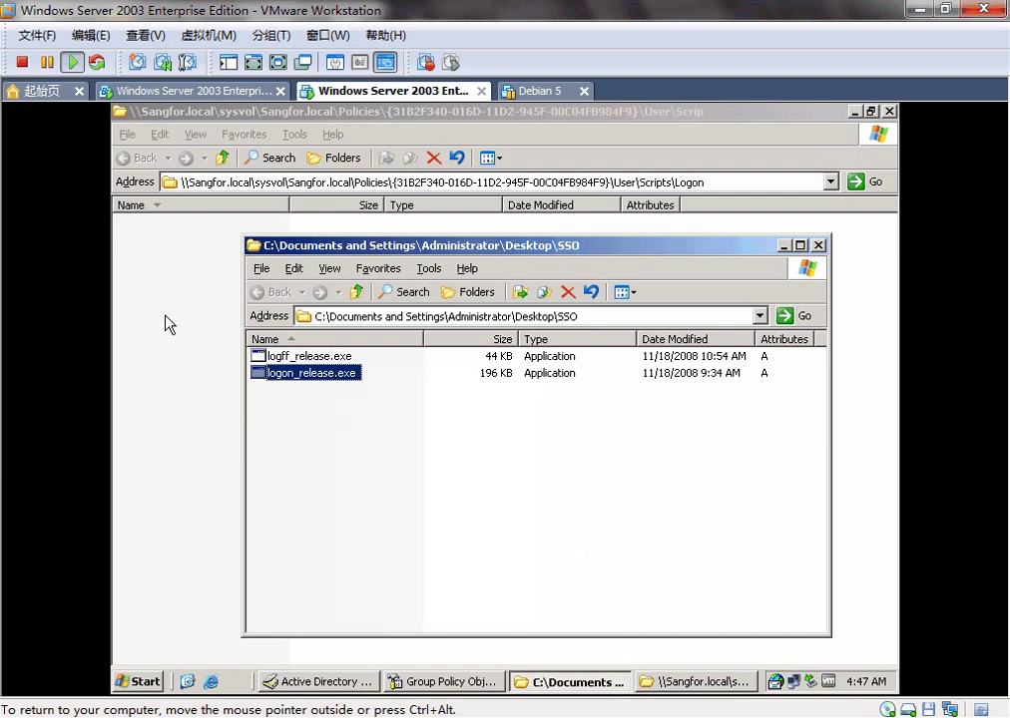
pyautogui.click(165, 316)
pyautogui.hotkey('ctrl', 'v')
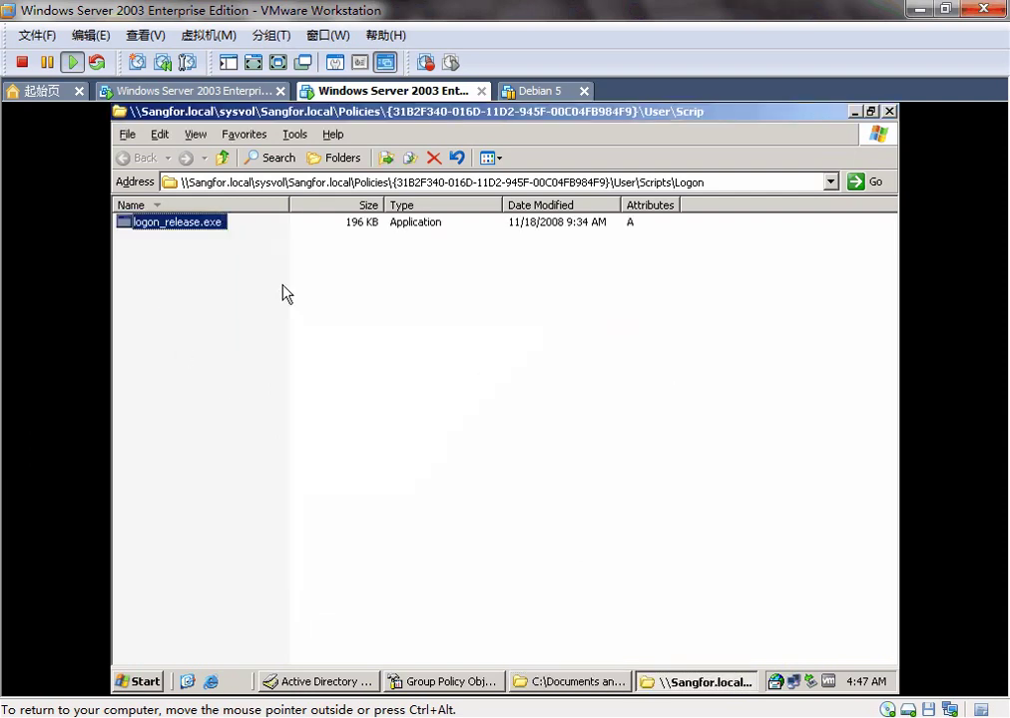
pyautogui.click(889, 110)
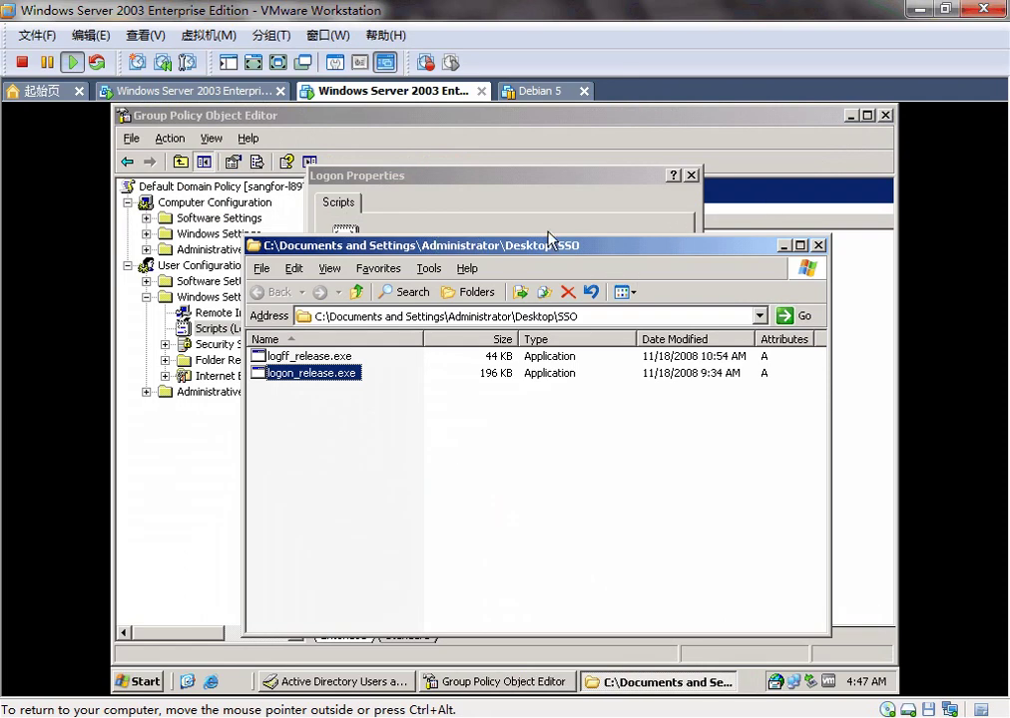
# Step: Add a logon script entry pointing to logon_release.exe
pyautogui.click(516, 219)
pyautogui.click(633, 381)
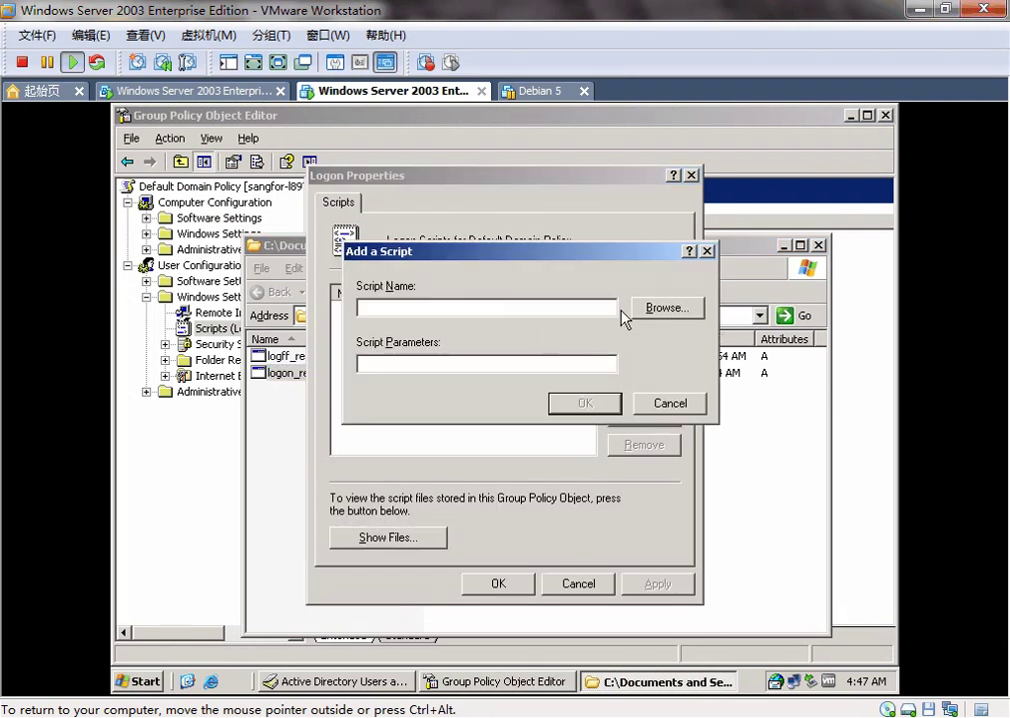
pyautogui.click(653, 309)
pyautogui.click(465, 327)
pyautogui.doubleClick(465, 328)
# Step: Give the script parameters 192.168.1.100 1773 123 and save the Logon properties
pyautogui.click(502, 361)
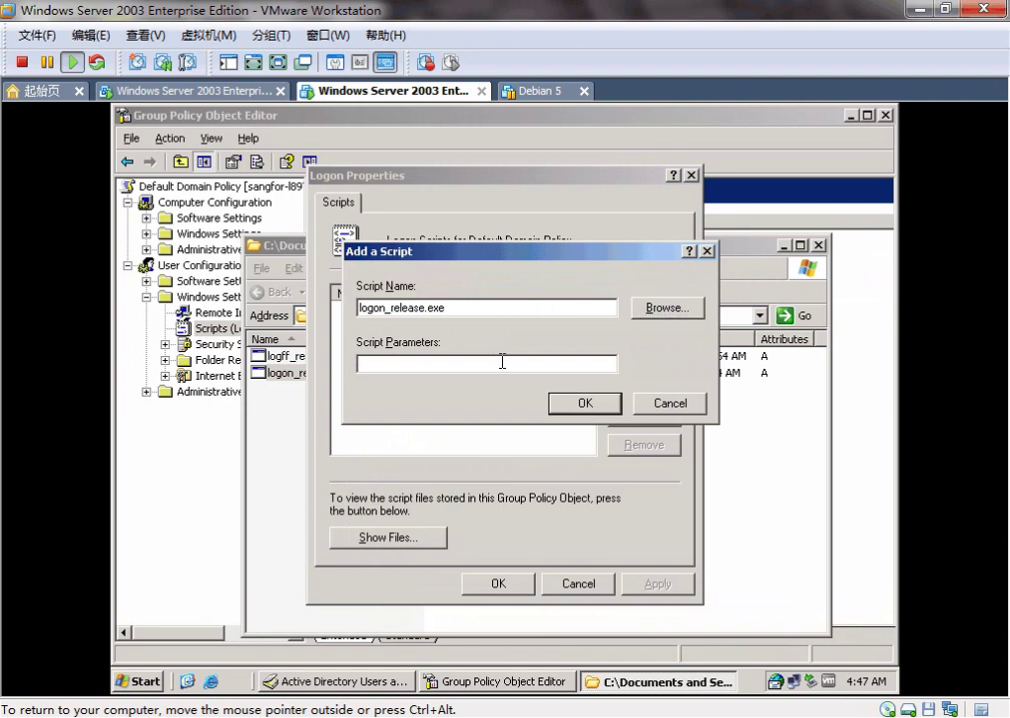
pyautogui.write('192.168.1.1100 1773')
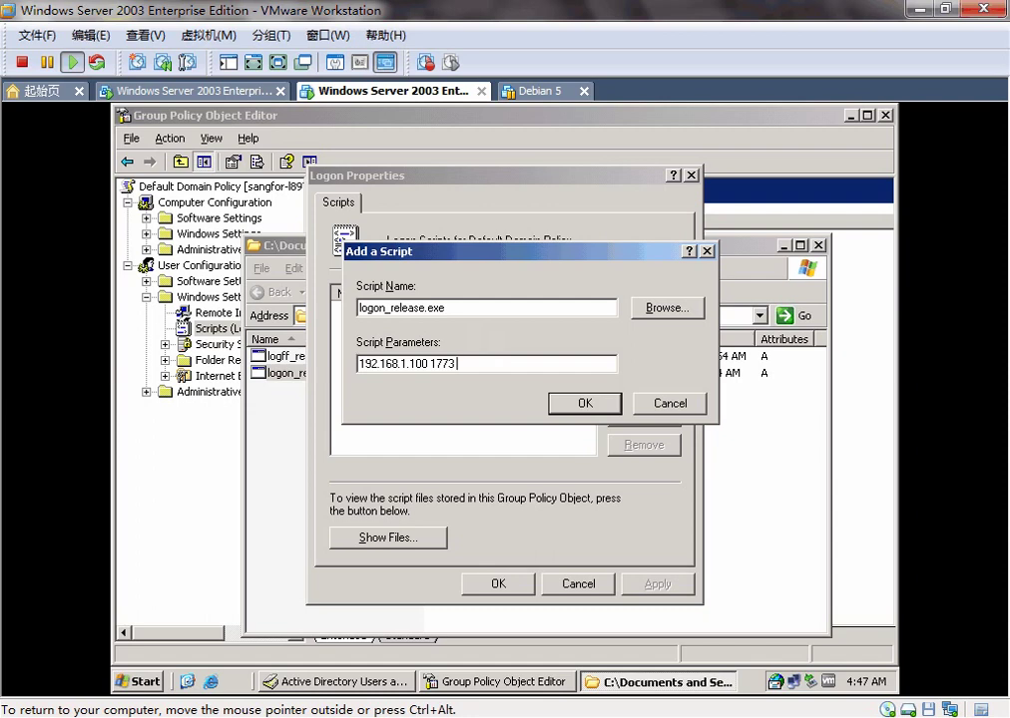
pyautogui.write('1773 123')
pyautogui.click(586, 404)
pyautogui.click(584, 408)
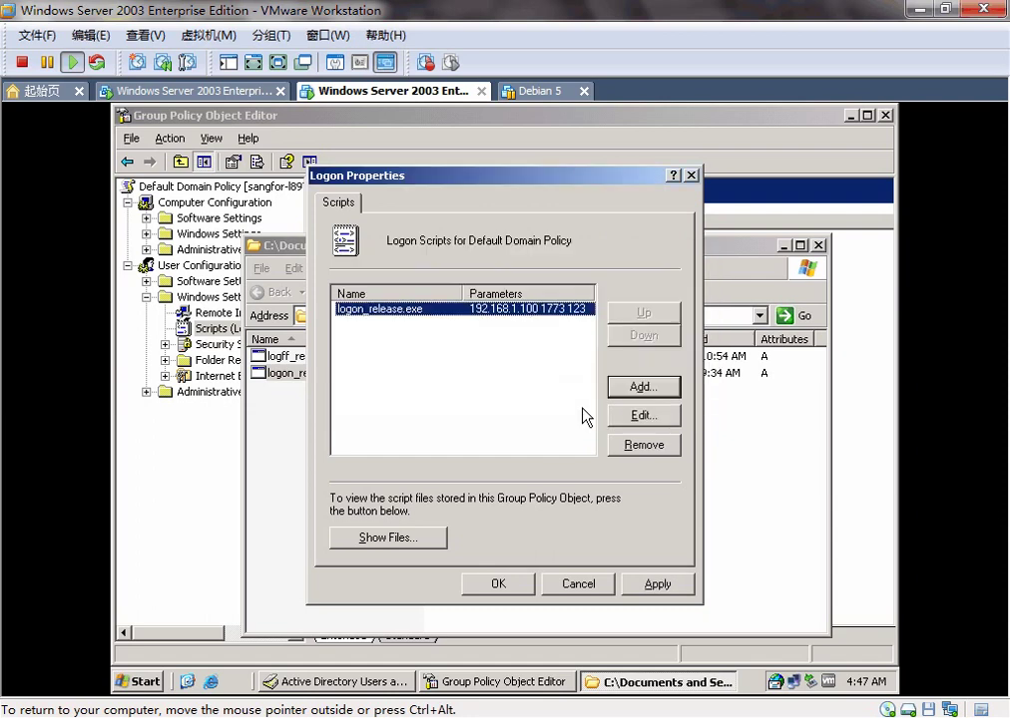
pyautogui.click(498, 585)
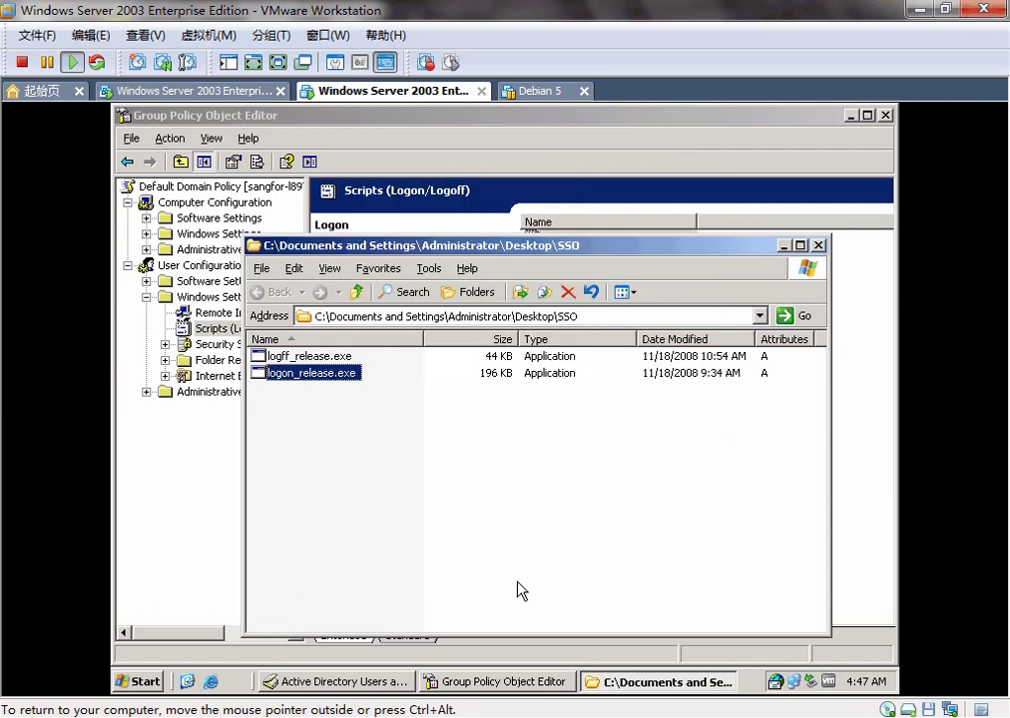
# Step: Paste logff_release.exe into the Logoff scripts folder and begin adding a logoff script
pyautogui.click(305, 356)
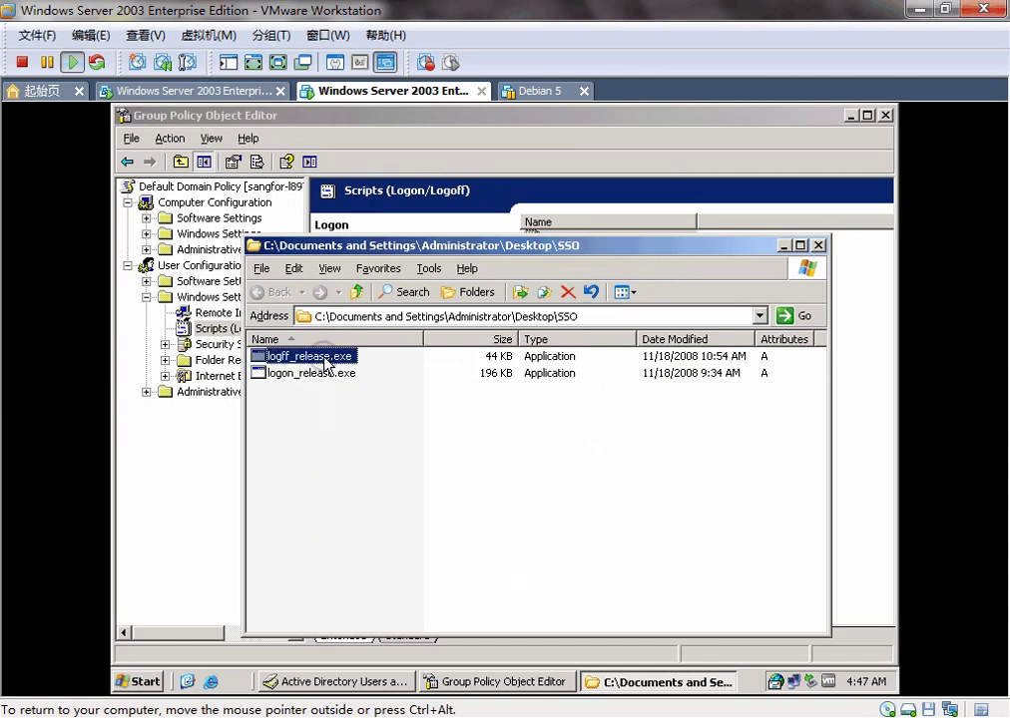
pyautogui.click(817, 245)
pyautogui.doubleClick(565, 259)
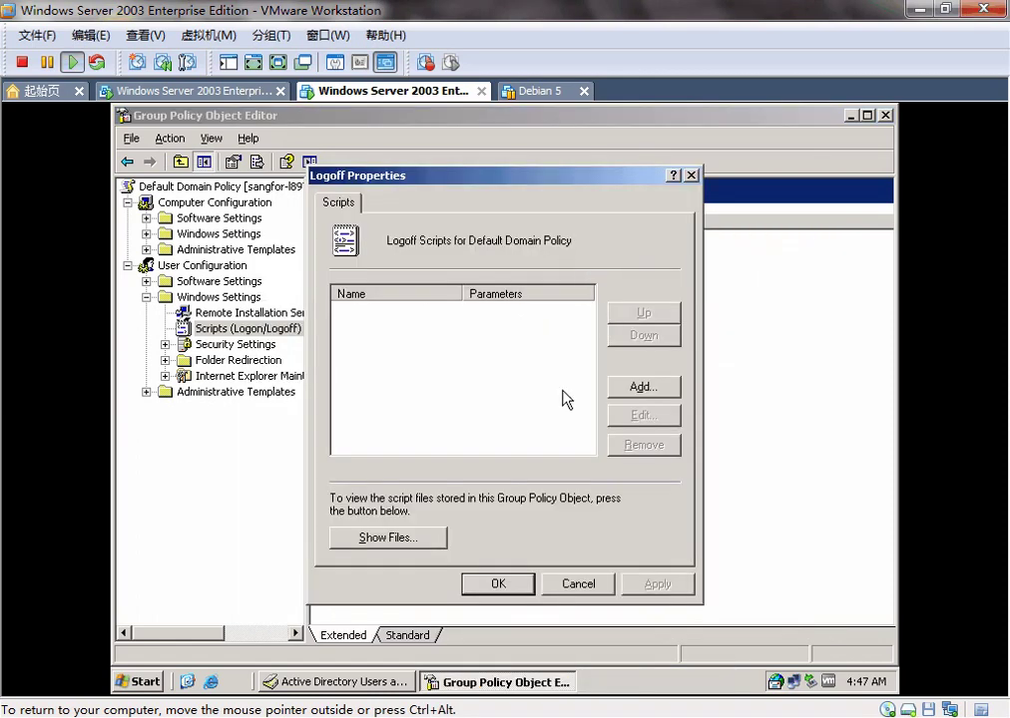
pyautogui.click(408, 541)
pyautogui.hotkey('ctrl', 'v')
pyautogui.click(888, 112)
pyautogui.click(665, 388)
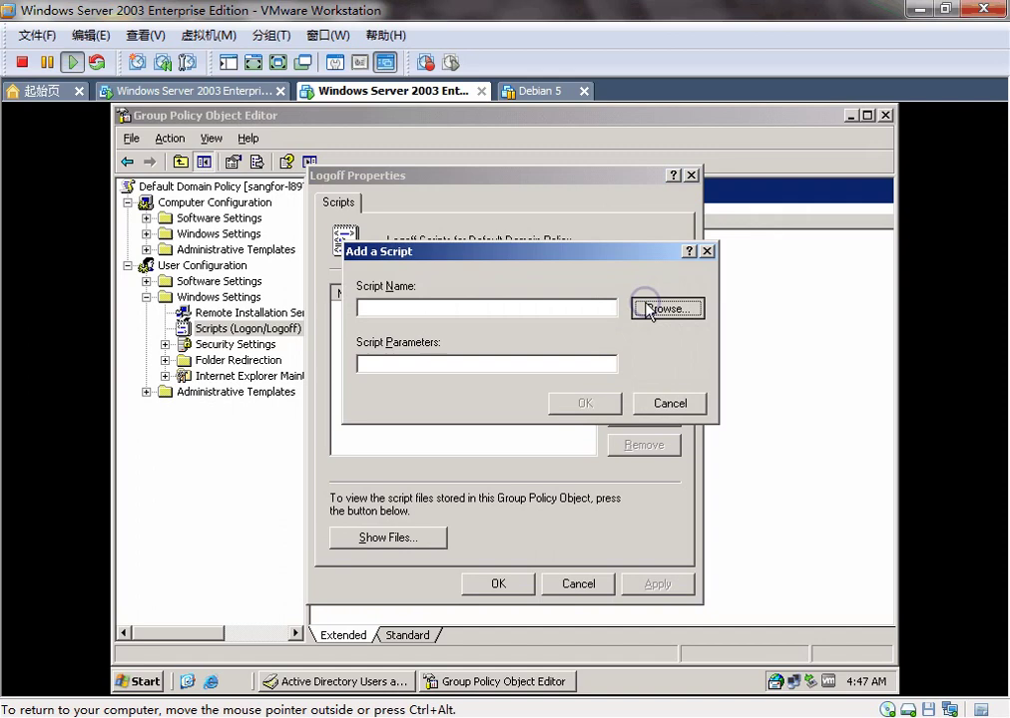
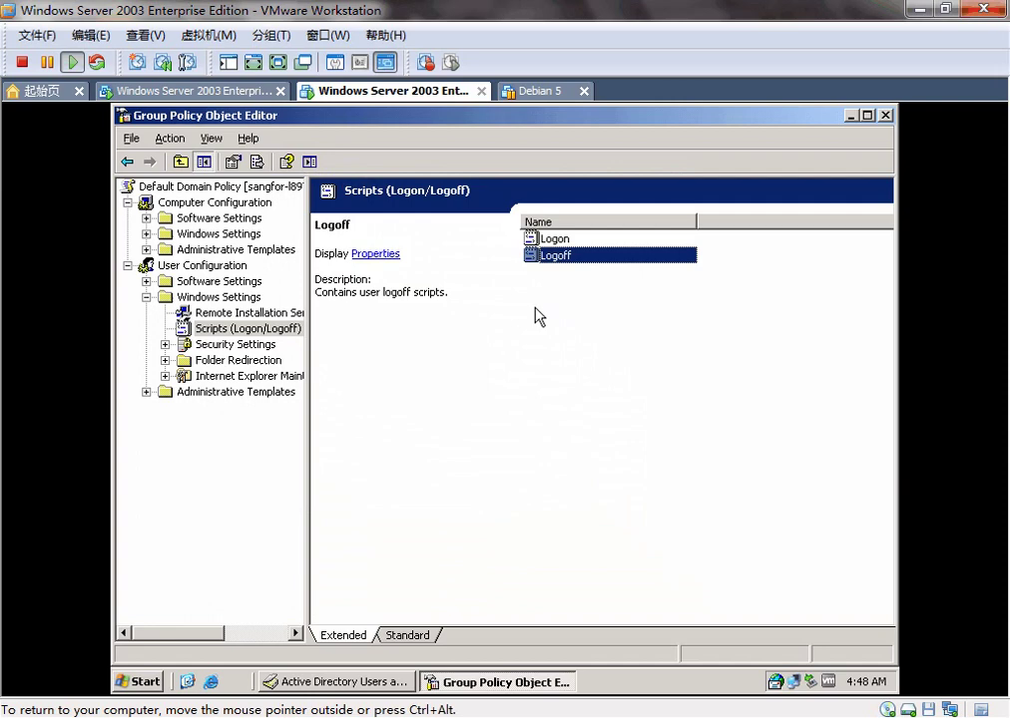
# Step: Open a Command Prompt and close the Group Policy Object Editor and Sangfor.local properties
pyautogui.click(539, 316)
pyautogui.click(139, 682)
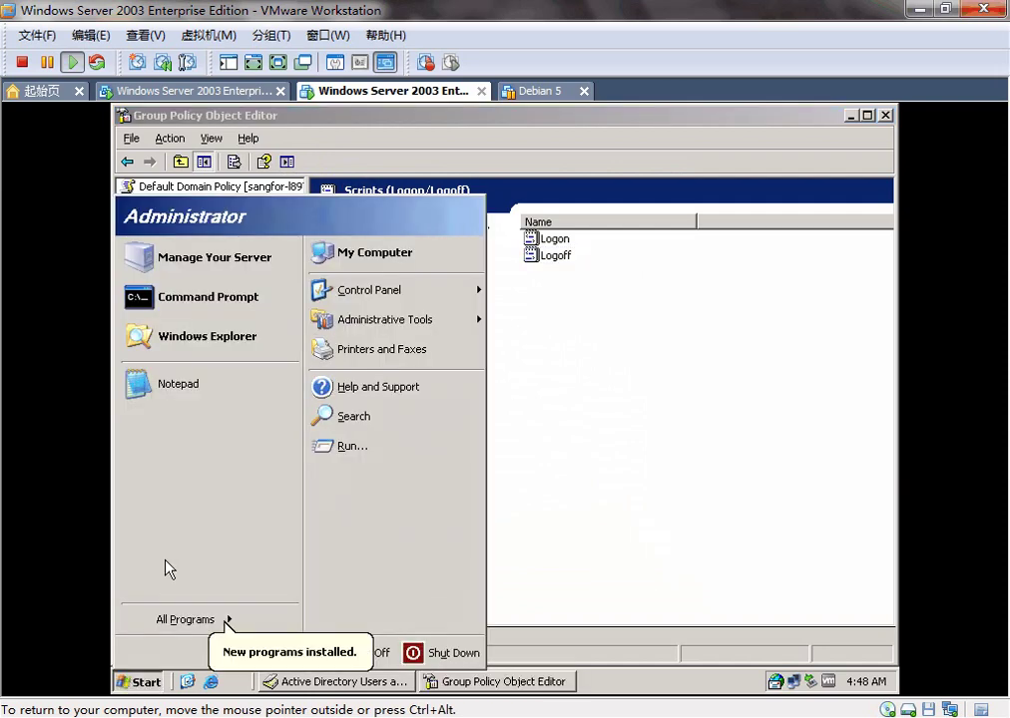
pyautogui.click(272, 301)
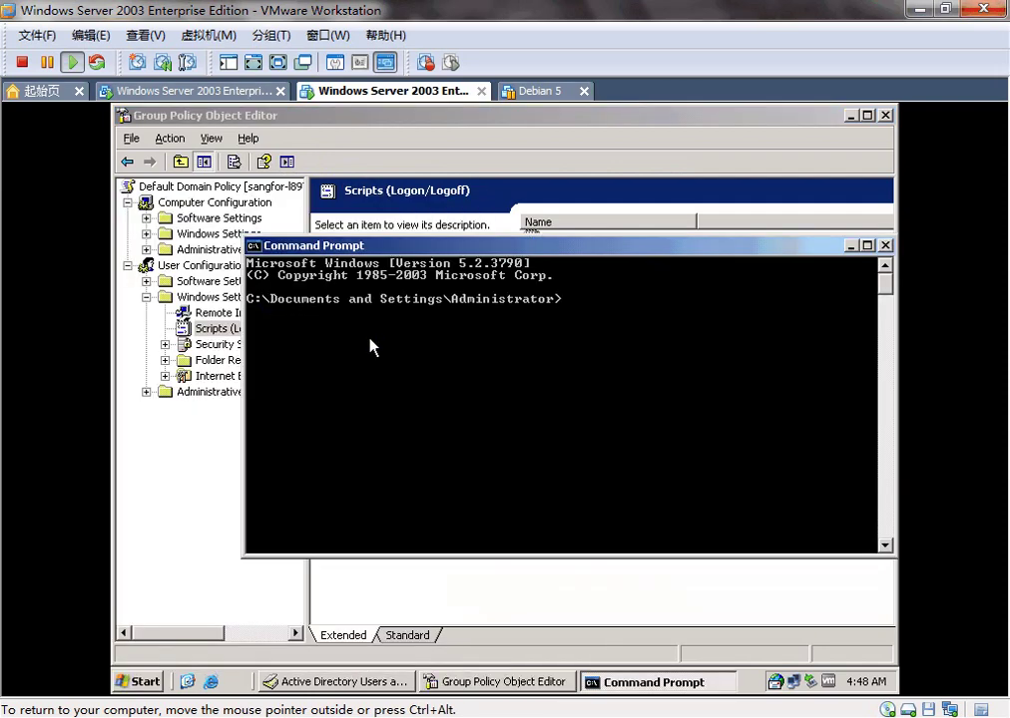
pyautogui.click(513, 665)
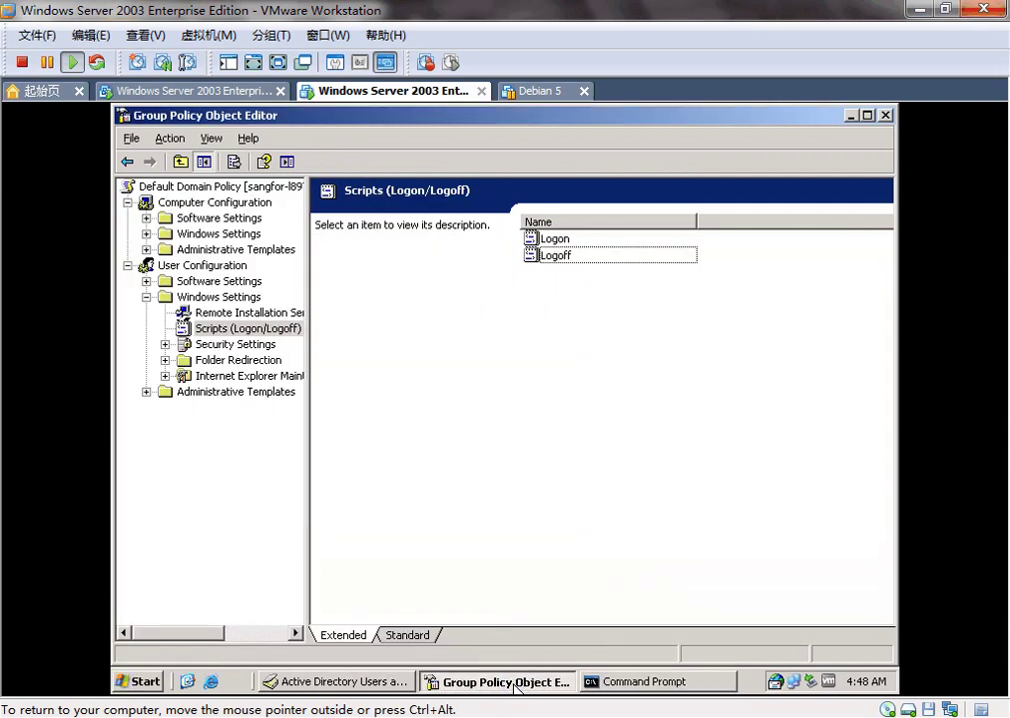
pyautogui.click(885, 116)
pyautogui.click(568, 199)
pyautogui.click(489, 585)
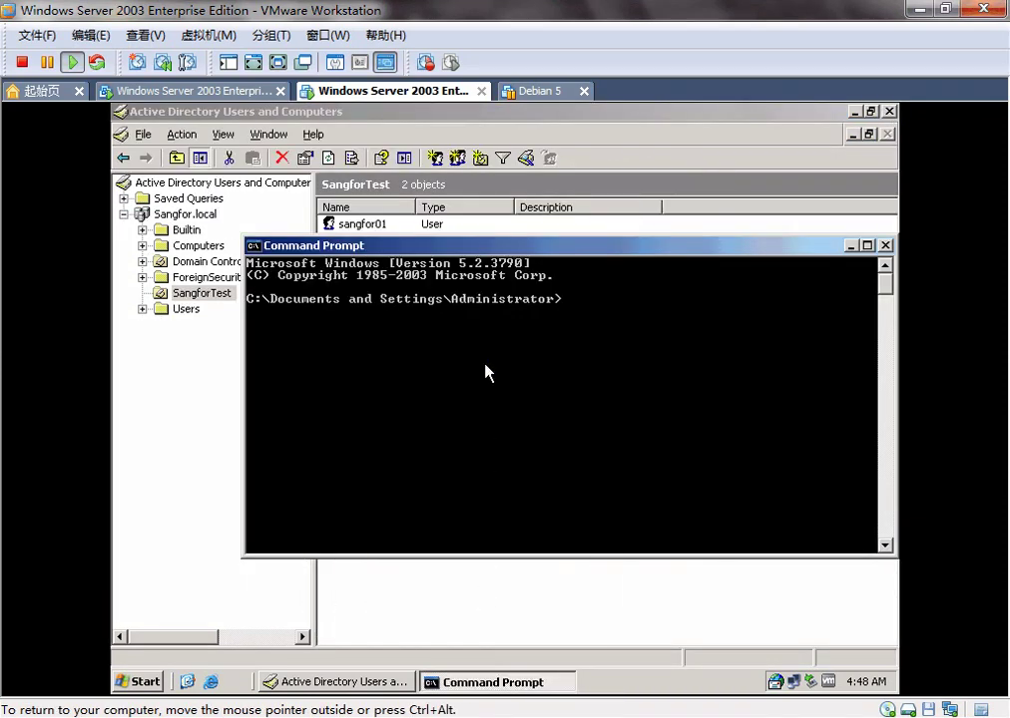
# Step: Run gpupdate /force to refresh user and computer policies
pyautogui.write('gpupdate /force')
pyautogui.press('Return')
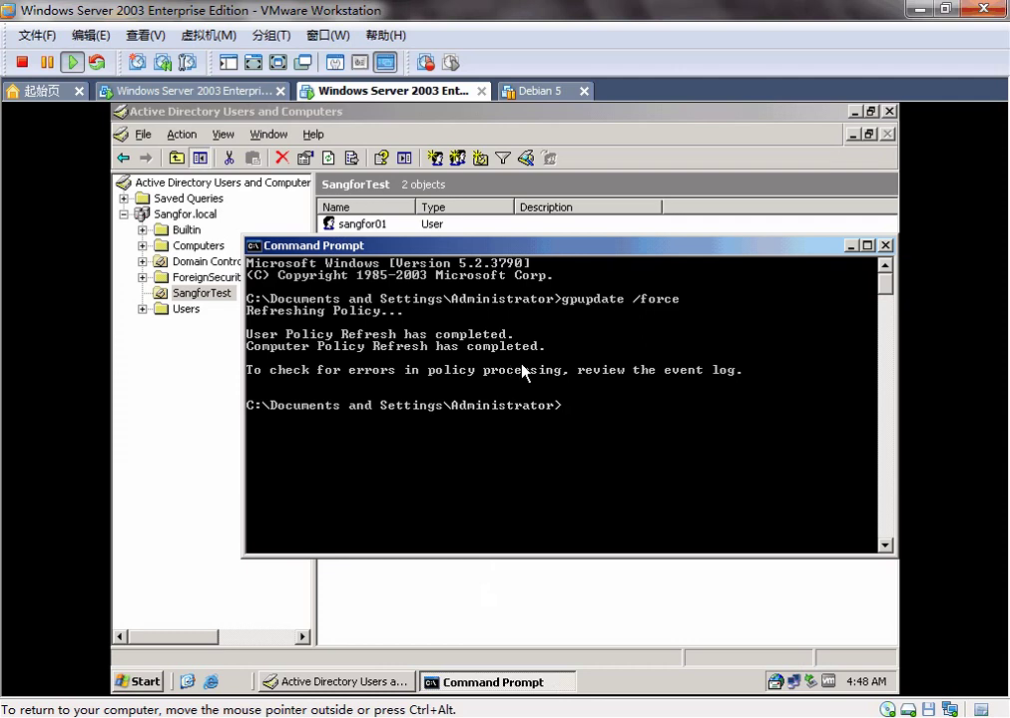
# Step: On the cloned client, log on locally to SANGFOR01 as Administrator with the account password
pyautogui.click(886, 247)
pyautogui.click(633, 263)
pyautogui.click(203, 95)
pyautogui.press('ctrl+alt+Insert')
pyautogui.click(506, 429)
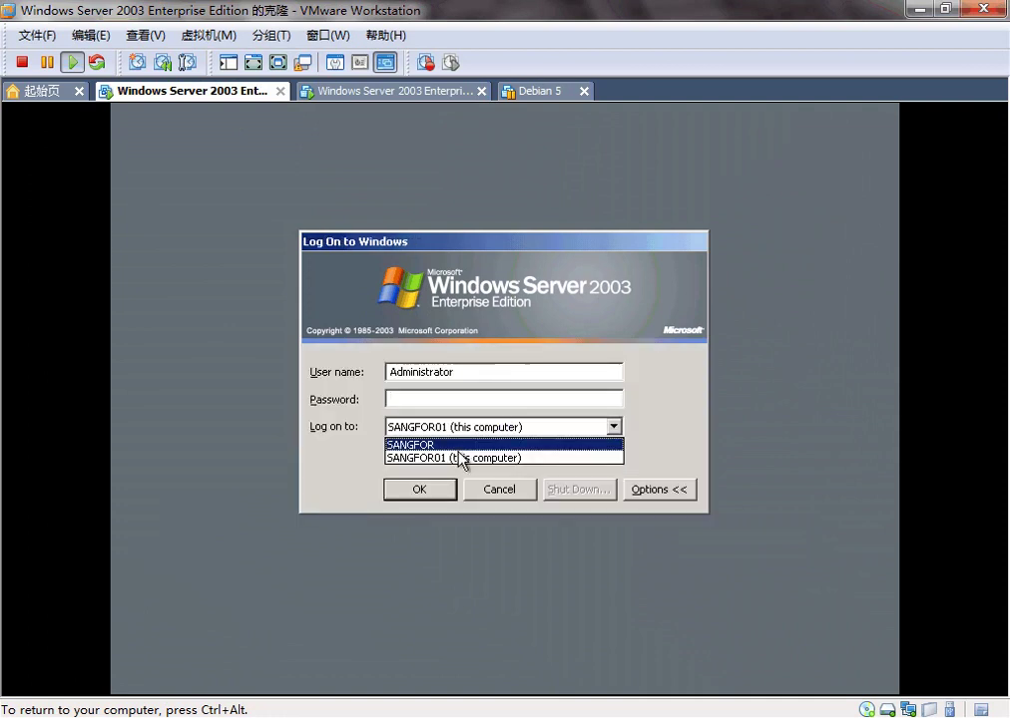
pyautogui.click(462, 460)
pyautogui.click(503, 398)
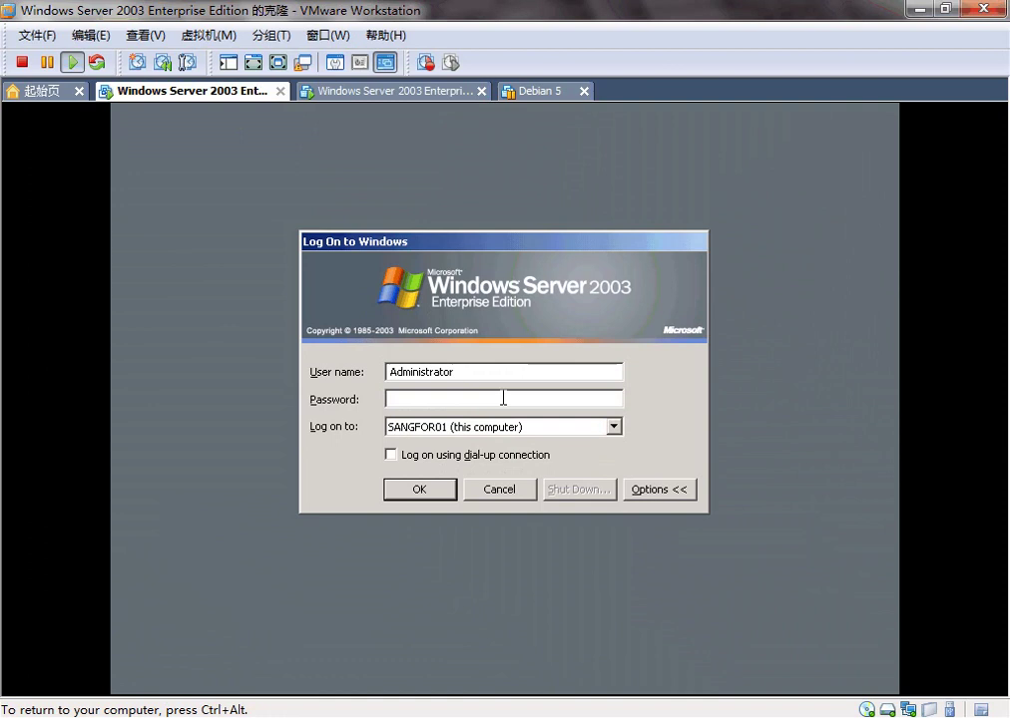
pyautogui.write('1234567')
pyautogui.click(407, 493)
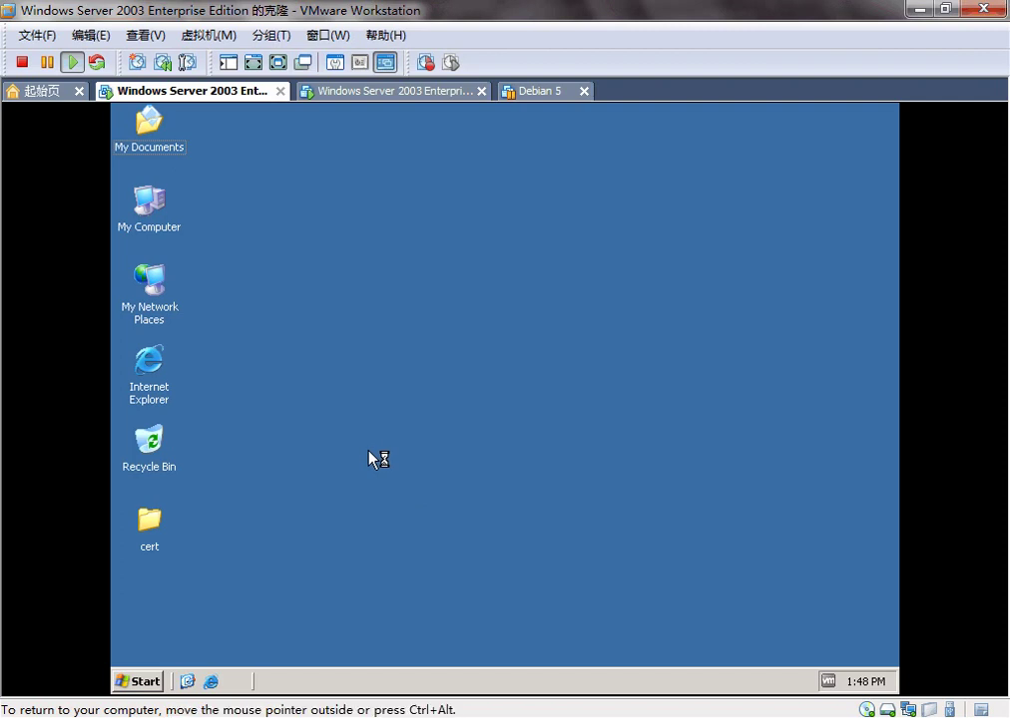
pyautogui.doubleClick(155, 367)
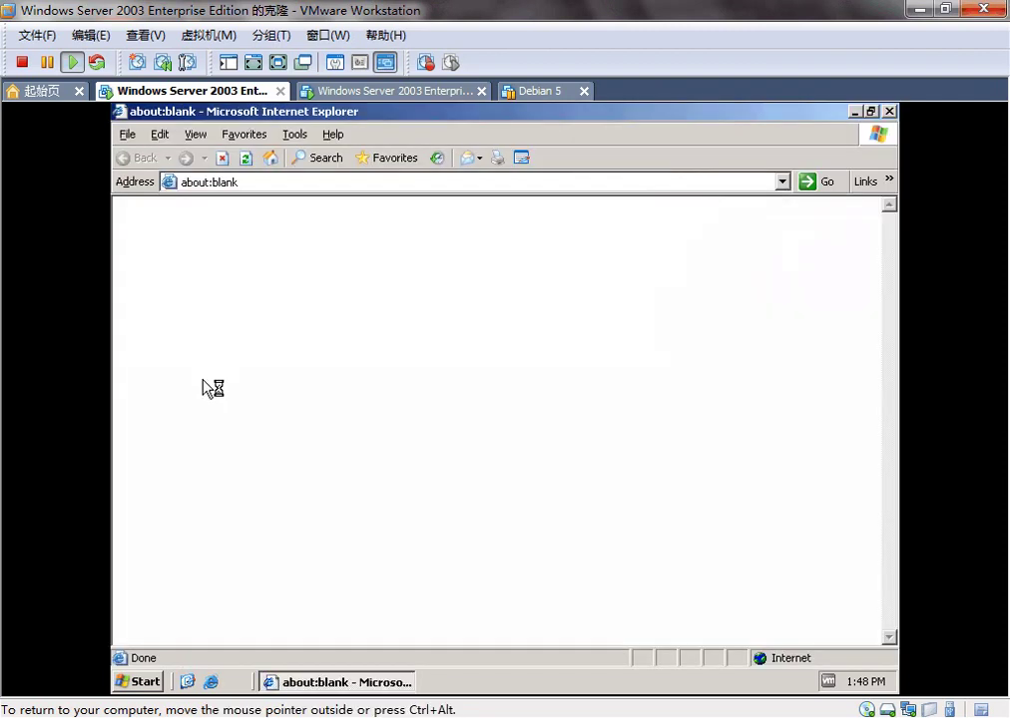
pyautogui.click(291, 183)
pyautogui.write('sangfor')
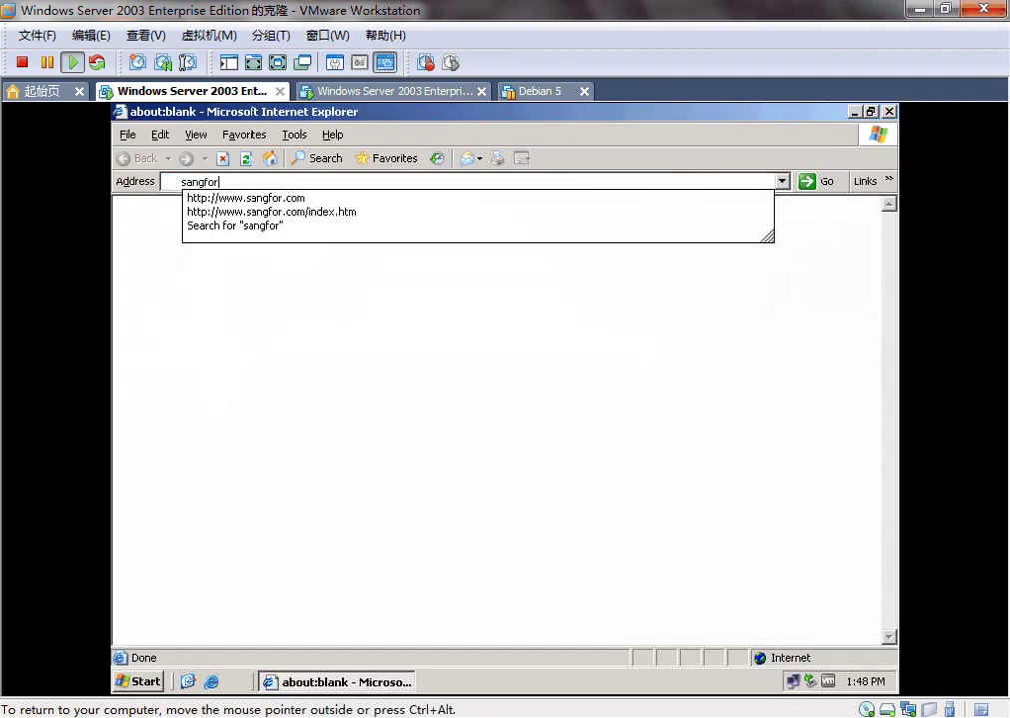
pyautogui.hotkey('ctrl', 'Return')
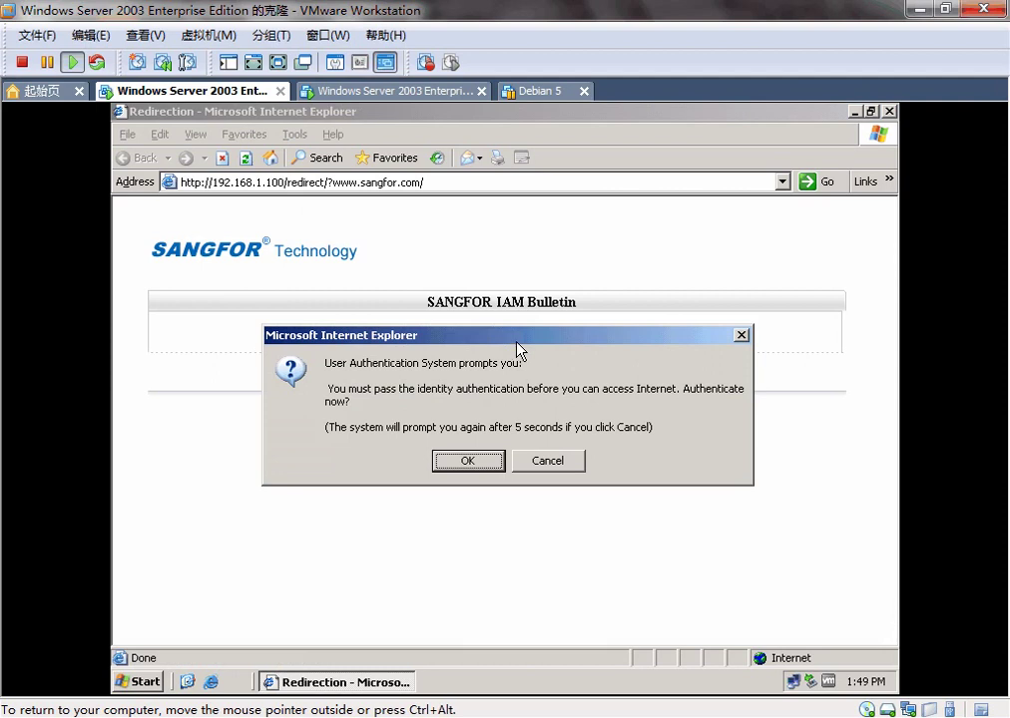
pyautogui.click(548, 459)
# Step: Close the browser and log off the local Administrator session
pyautogui.click(888, 111)
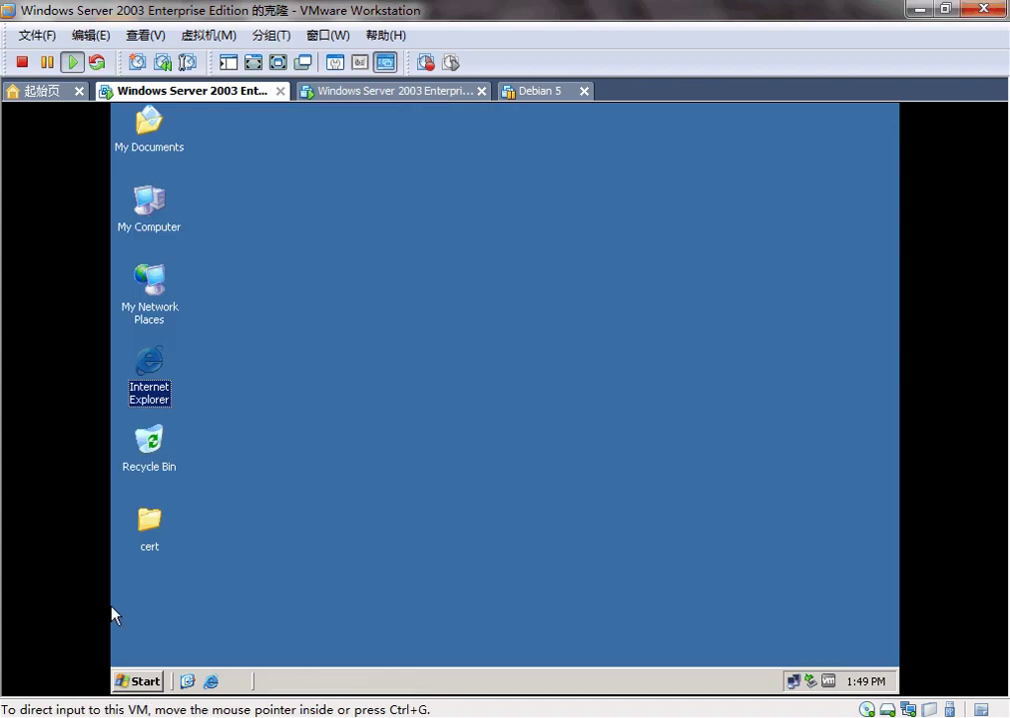
pyautogui.click(135, 682)
pyautogui.click(297, 649)
pyautogui.click(499, 439)
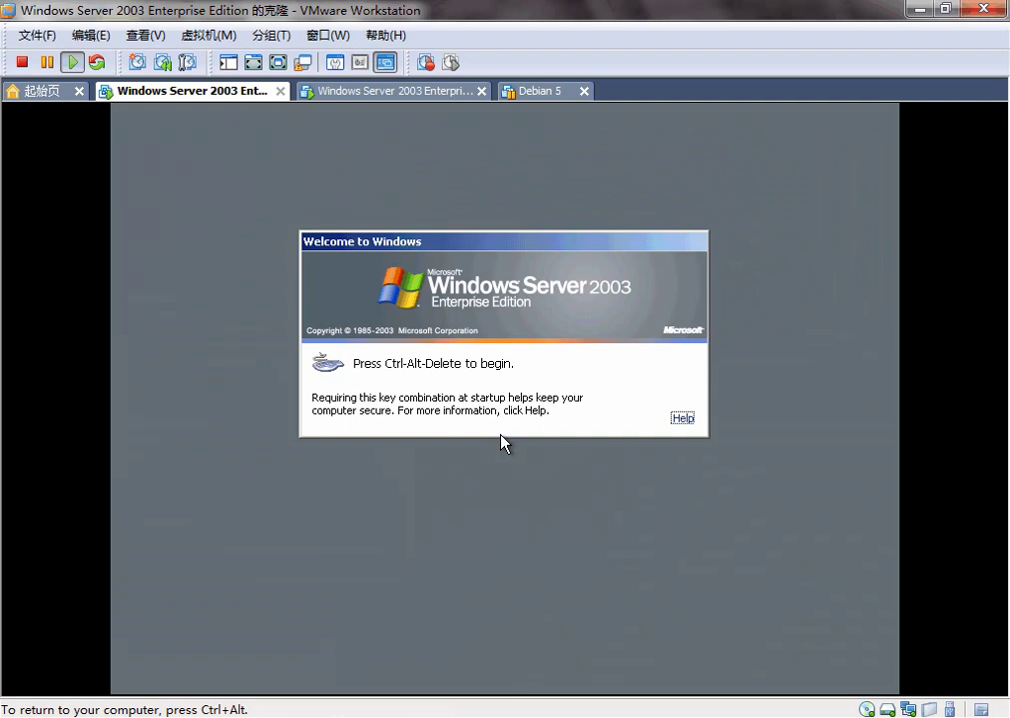
# Step: Log on to the SANGFOR domain as user Sangfor01 with the domain password
pyautogui.press('ctrl+alt+Insert')
pyautogui.click(501, 429)
pyautogui.click(496, 446)
pyautogui.doubleClick(469, 371)
pyautogui.write('sangfo')
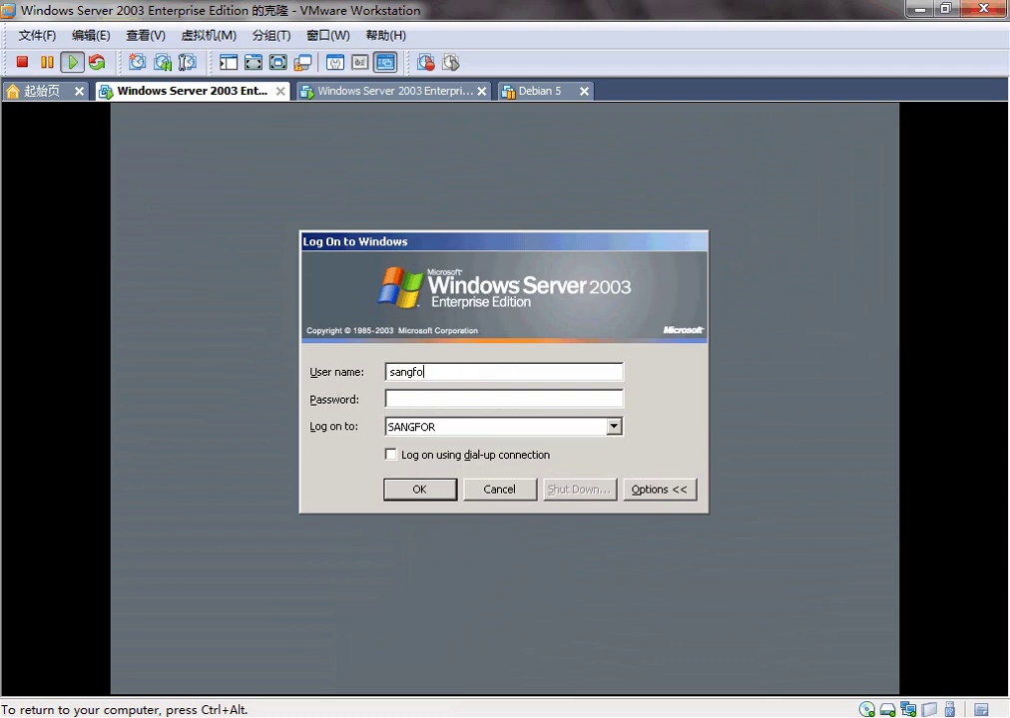
pyautogui.write('r01')
pyautogui.press('Home')
pyautogui.press('Delete')
pyautogui.write('S')
pyautogui.click(415, 397)
pyautogui.write('123')
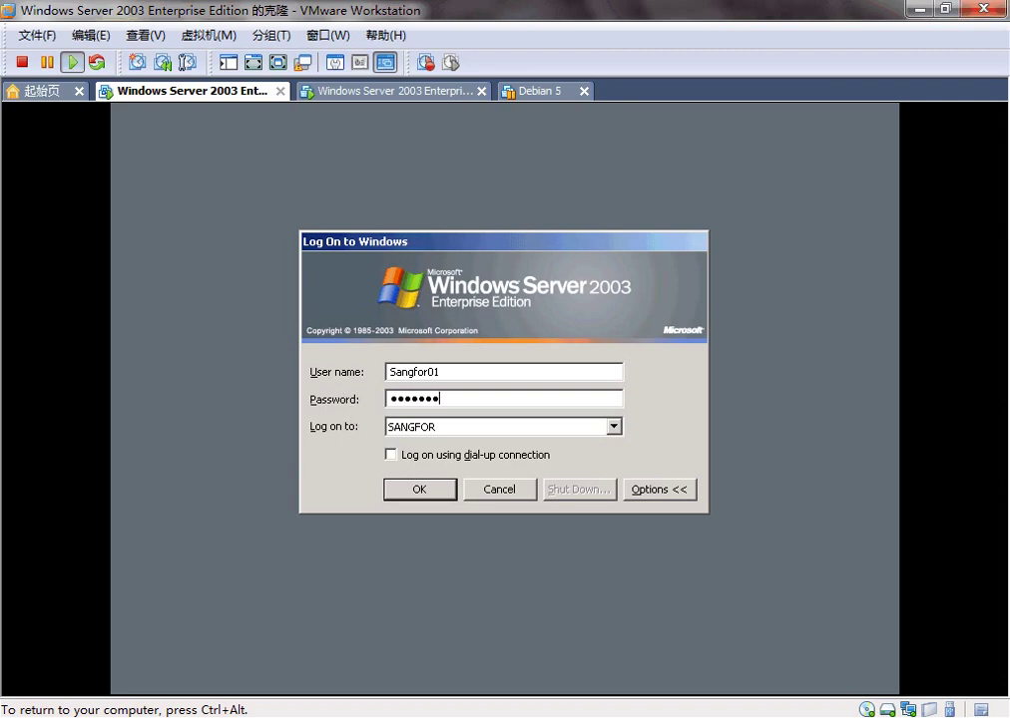
pyautogui.click(426, 488)
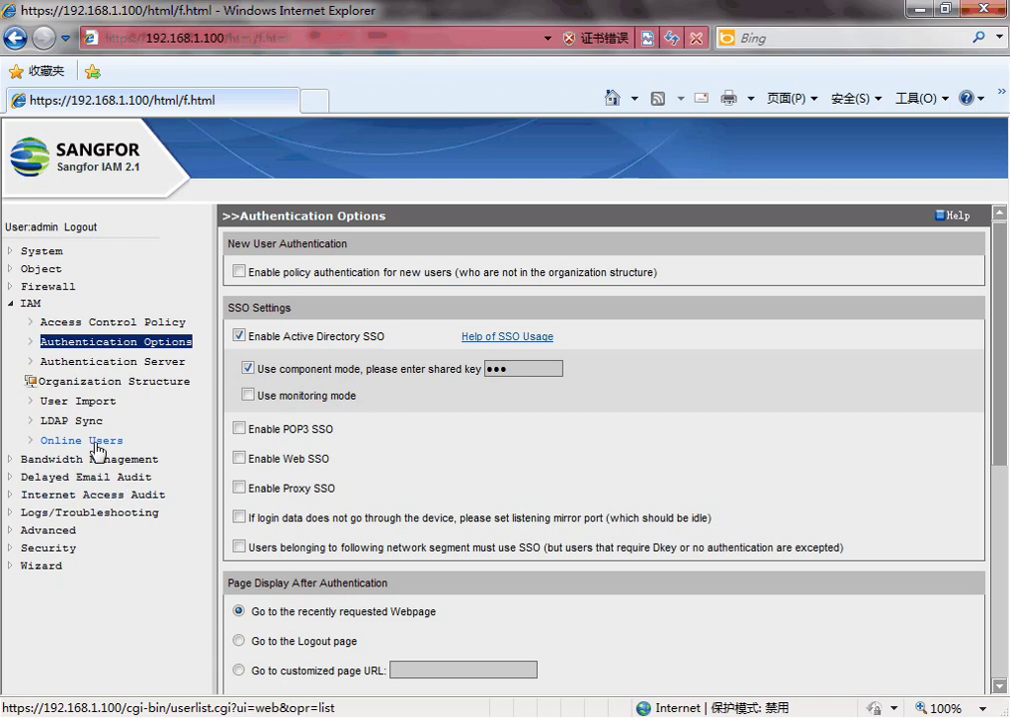
# Step: Show Online Users in IAM and highlight the Sangfor01 row from 192.168.1.114
pyautogui.click(97, 446)
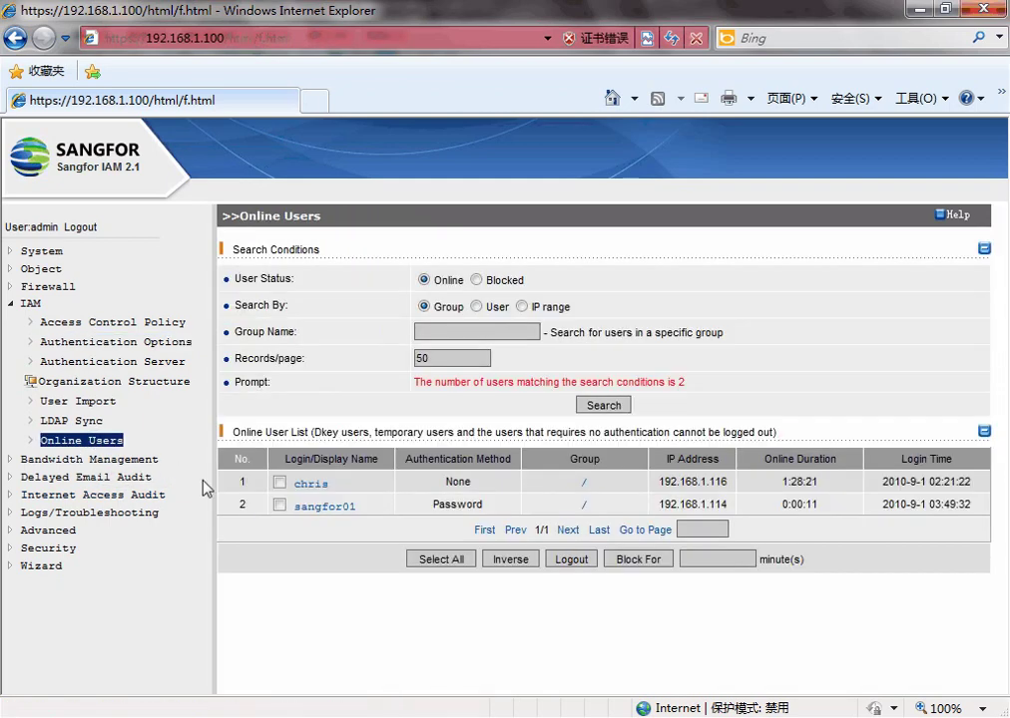
pyautogui.moveTo(236, 509); pyautogui.dragTo(983, 505)
pyautogui.click(279, 481)
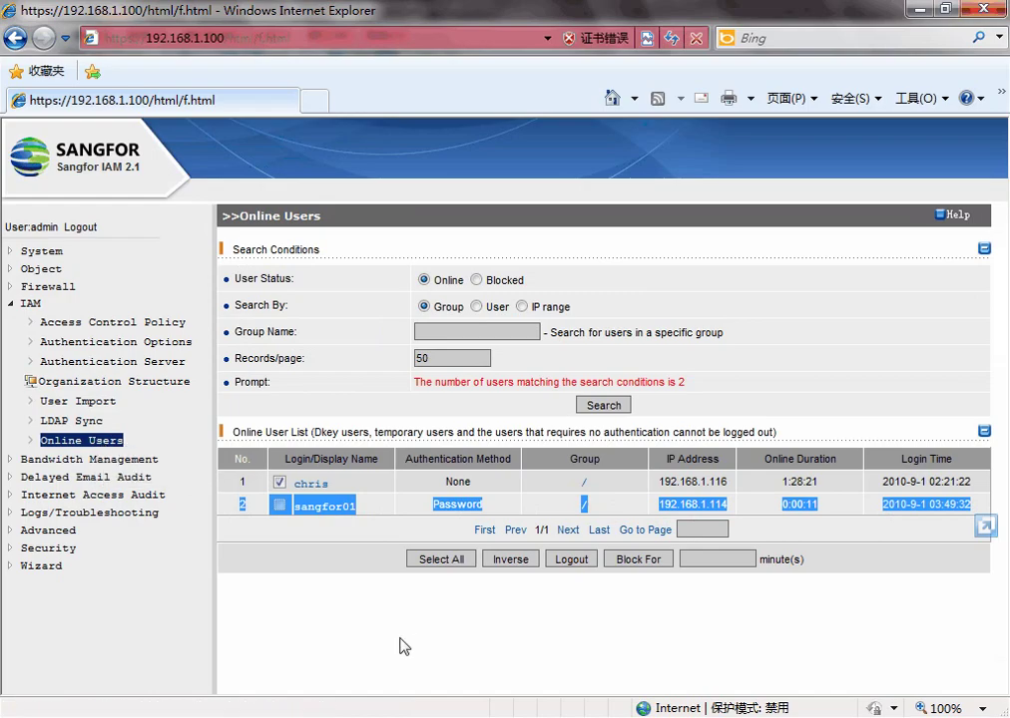
pyautogui.click(360, 640)
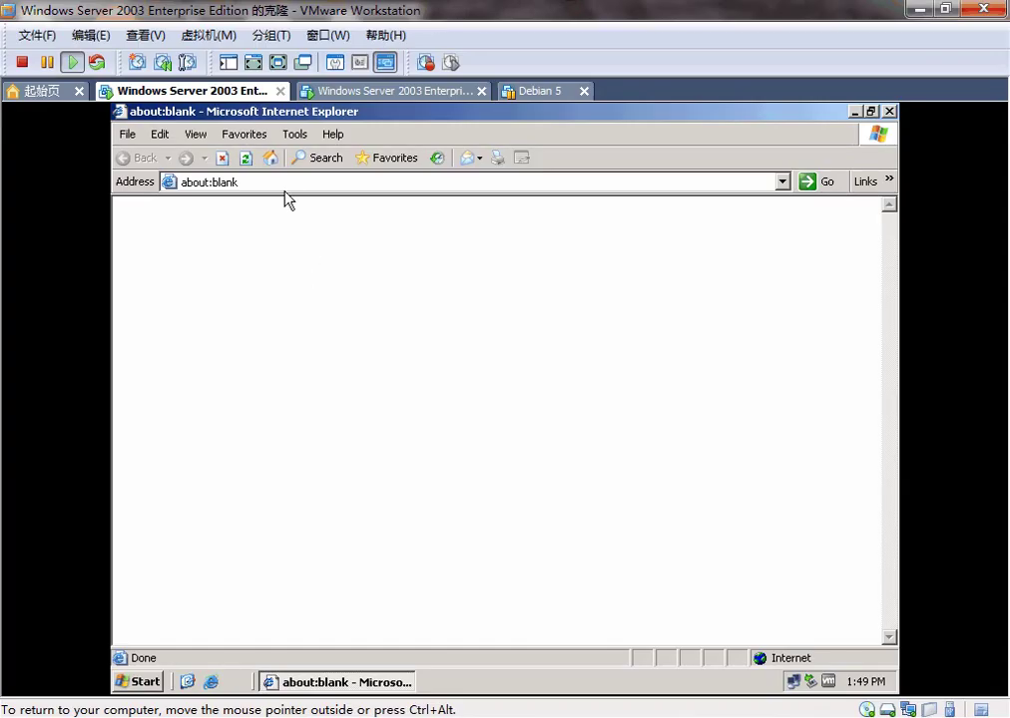
pyautogui.click(285, 182)
pyautogui.write('sangfor')
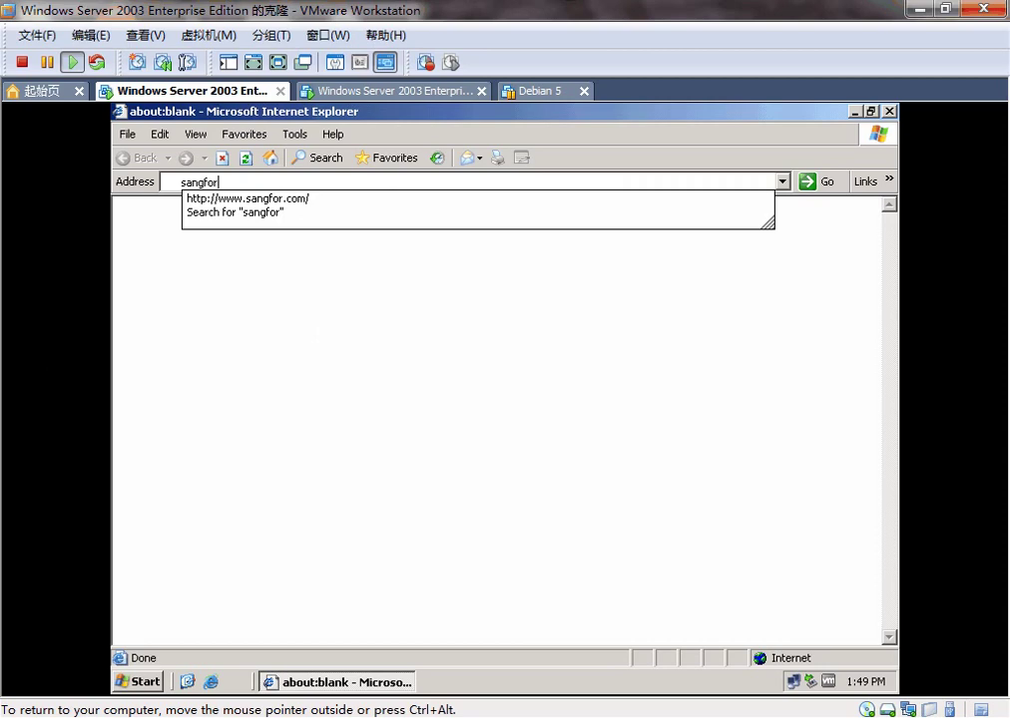
pyautogui.hotkey('ctrl', 'Return')
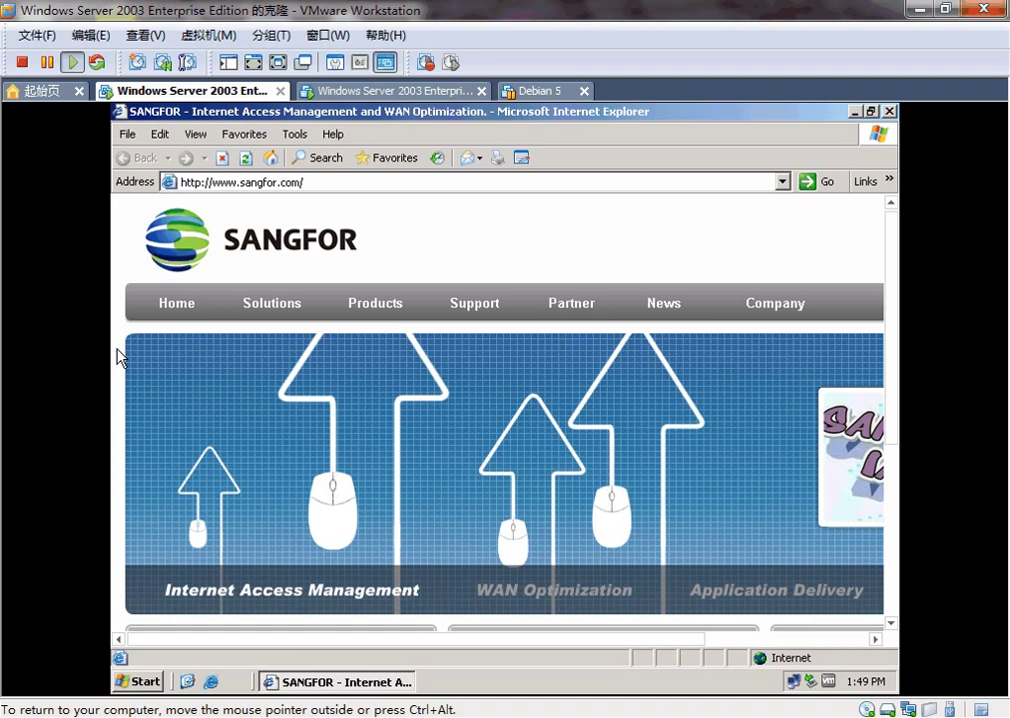
pyautogui.scroll(-2, 120, 356)
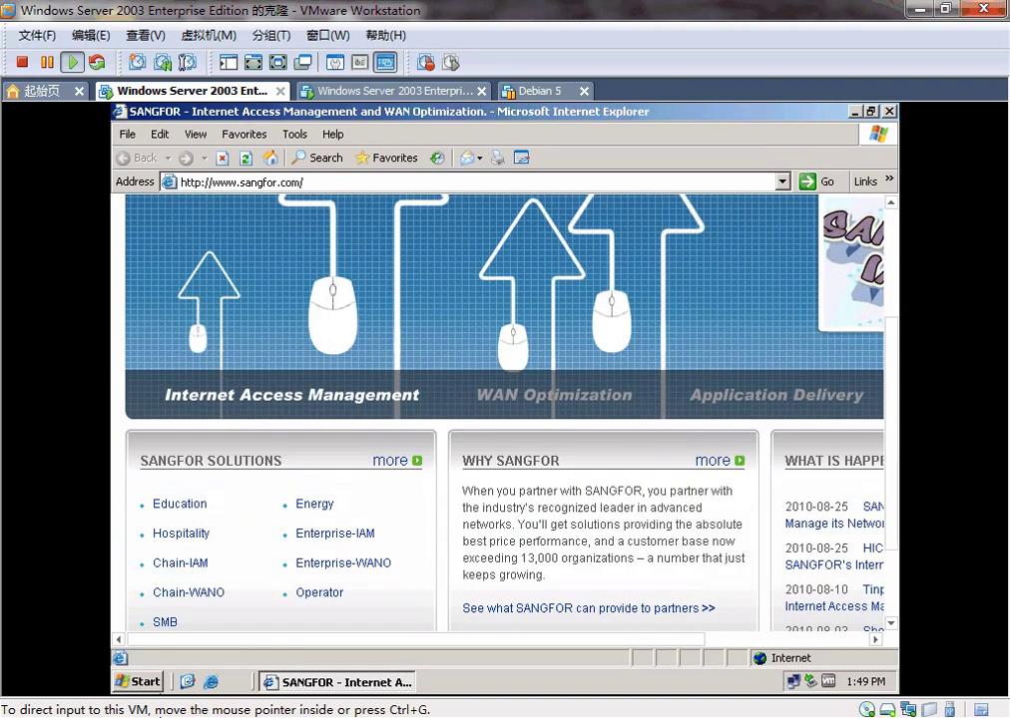